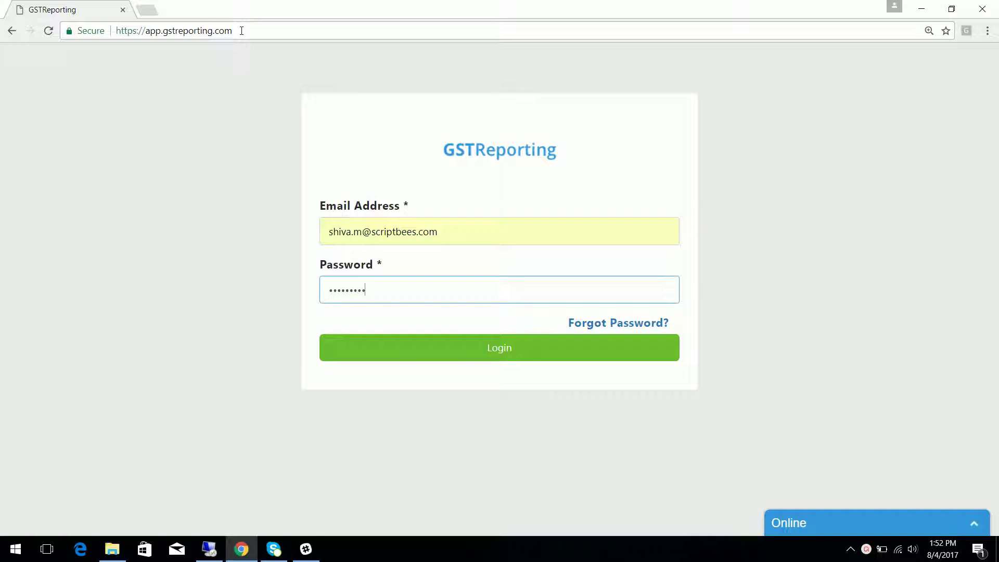
Select the site address, then return focus to the pre-filled password on the sign-in page
drag(241, 30, 115, 36)
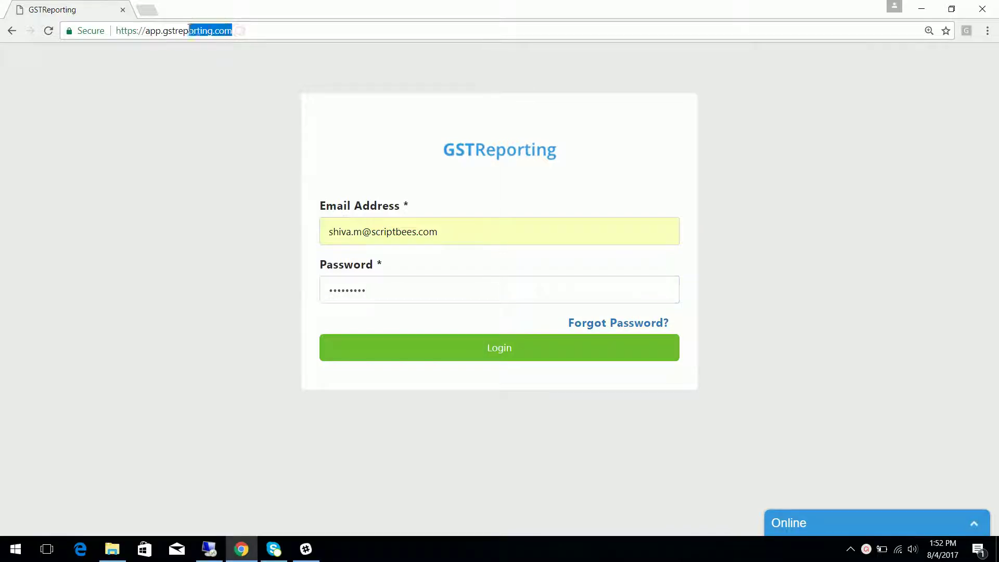
click(397, 286)
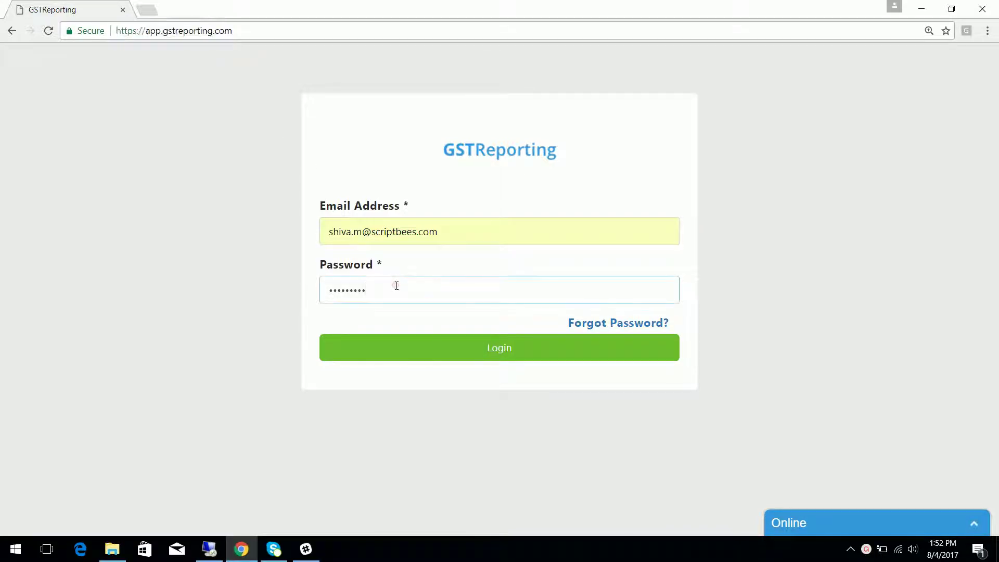
click(501, 355)
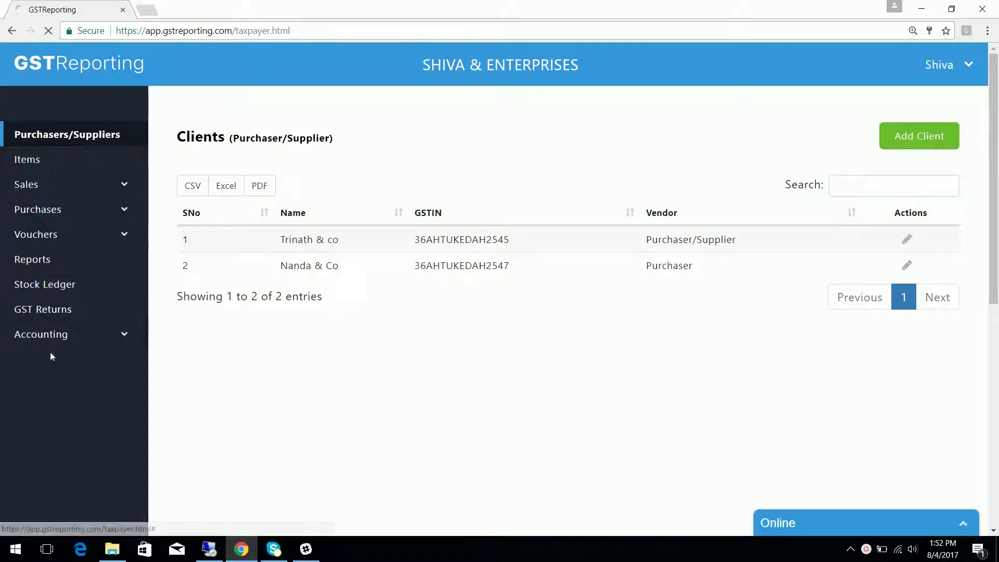
click(928, 139)
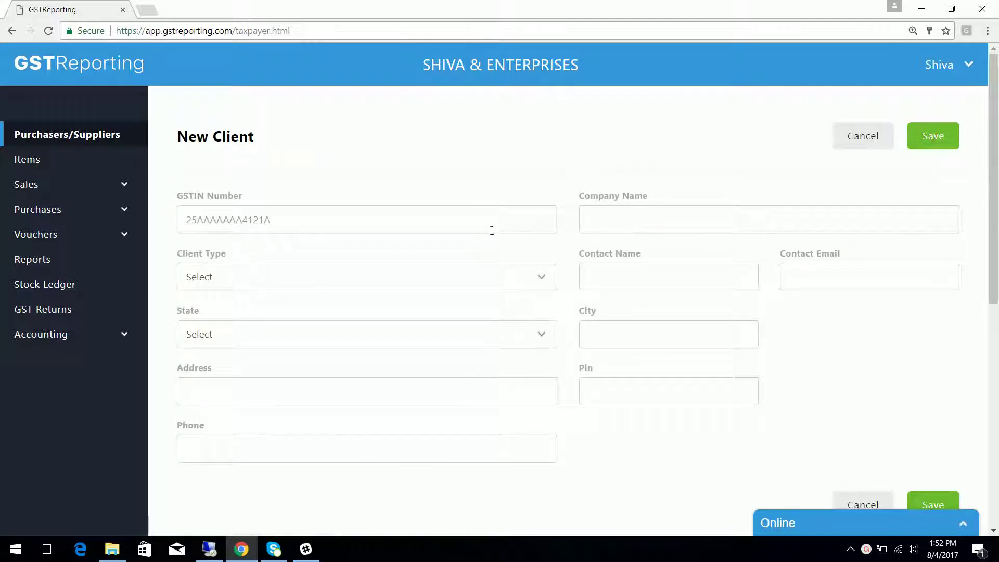
click(519, 218)
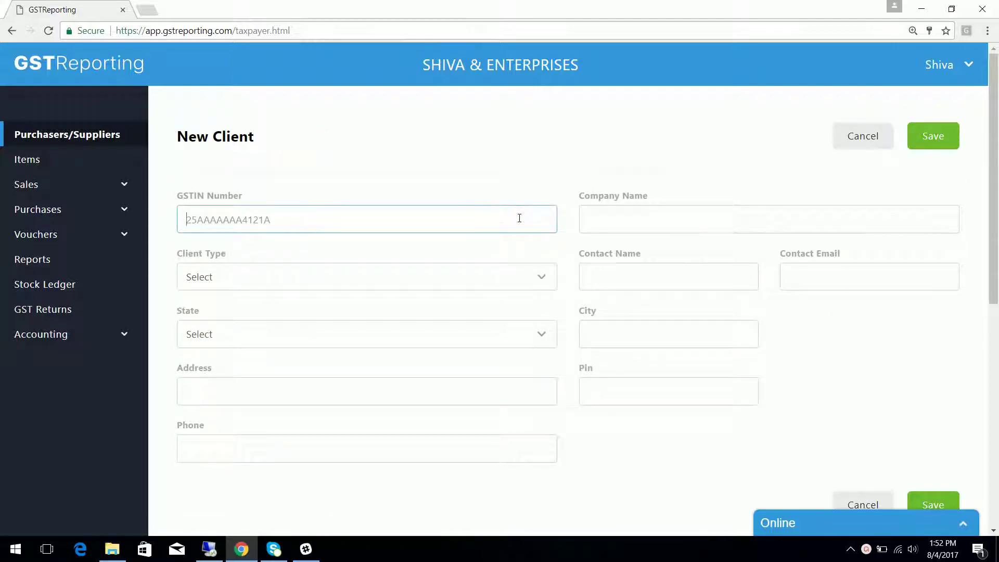
click(545, 278)
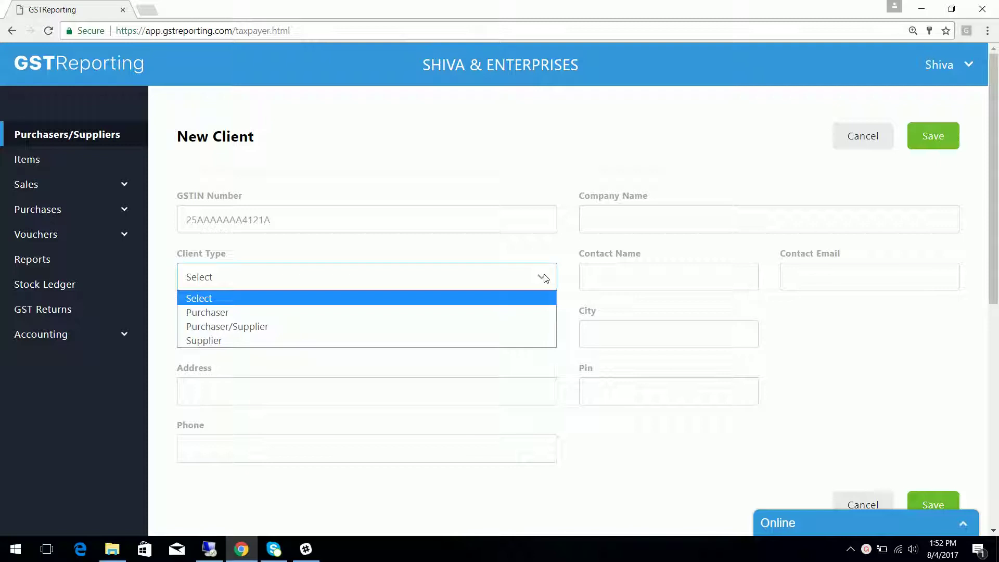
click(543, 277)
click(674, 272)
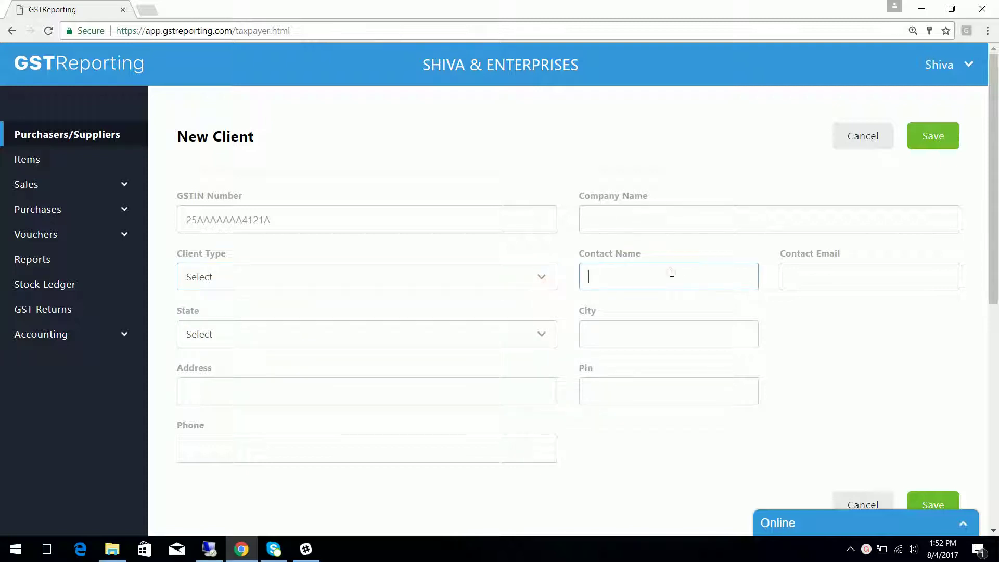
click(653, 222)
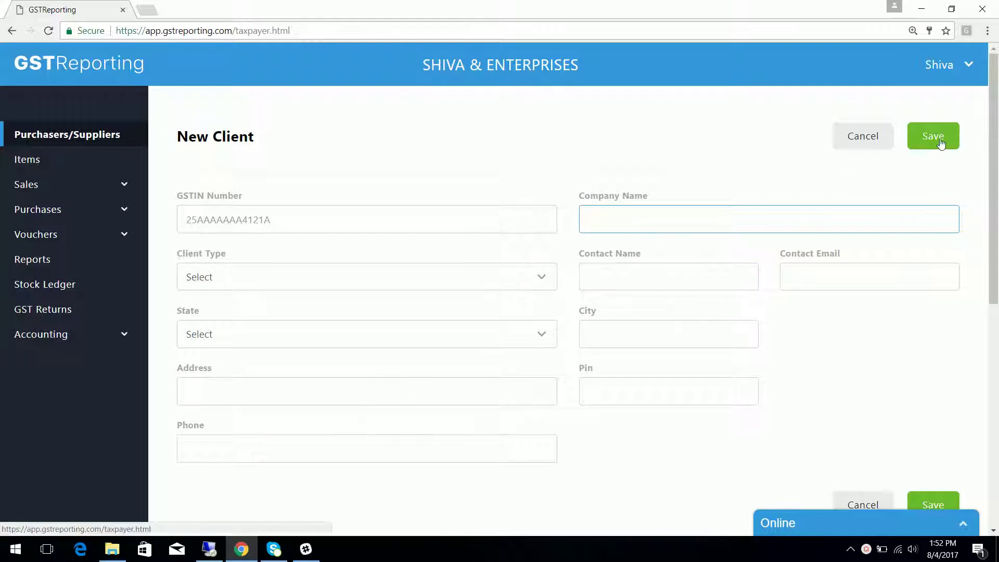
click(873, 145)
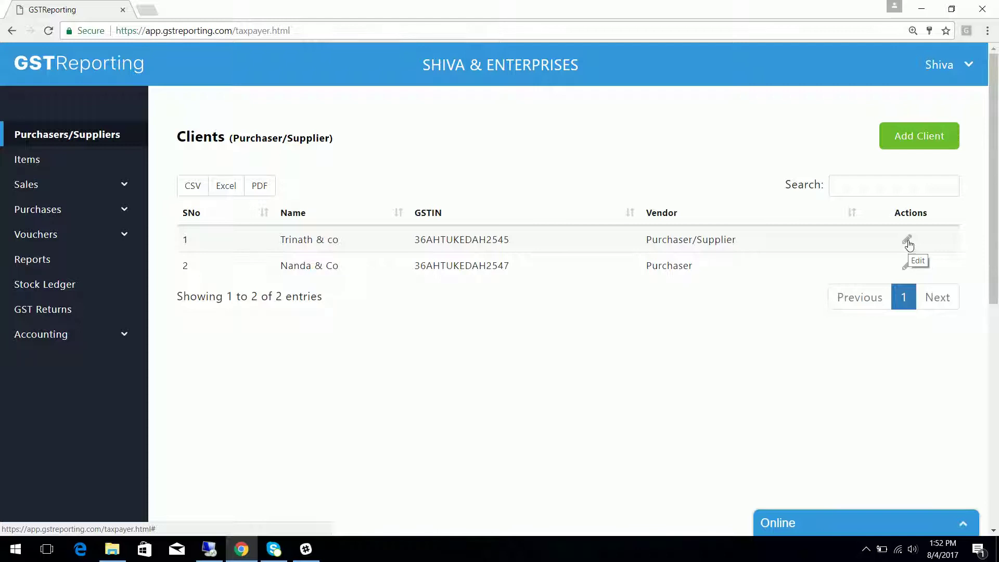
click(908, 243)
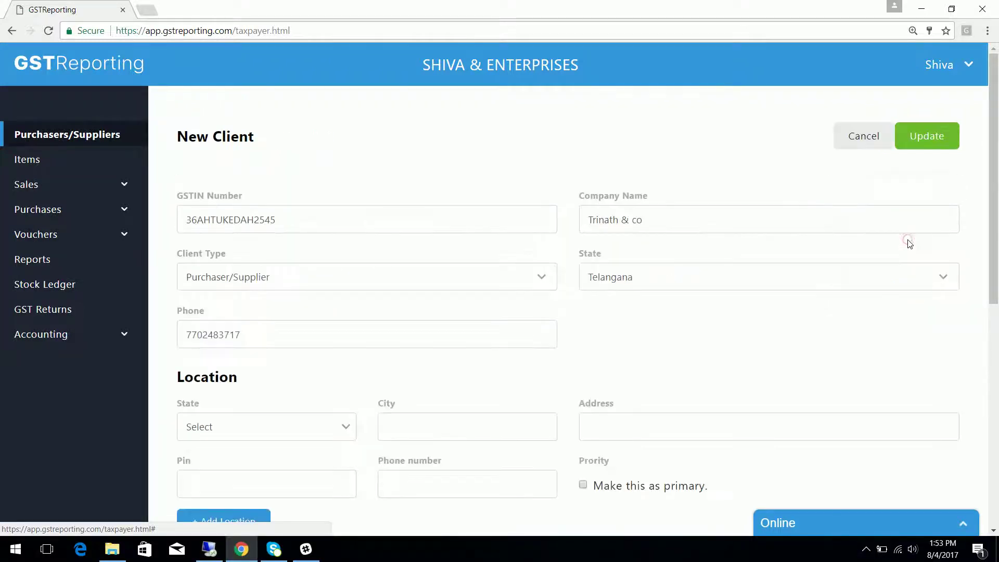
click(851, 144)
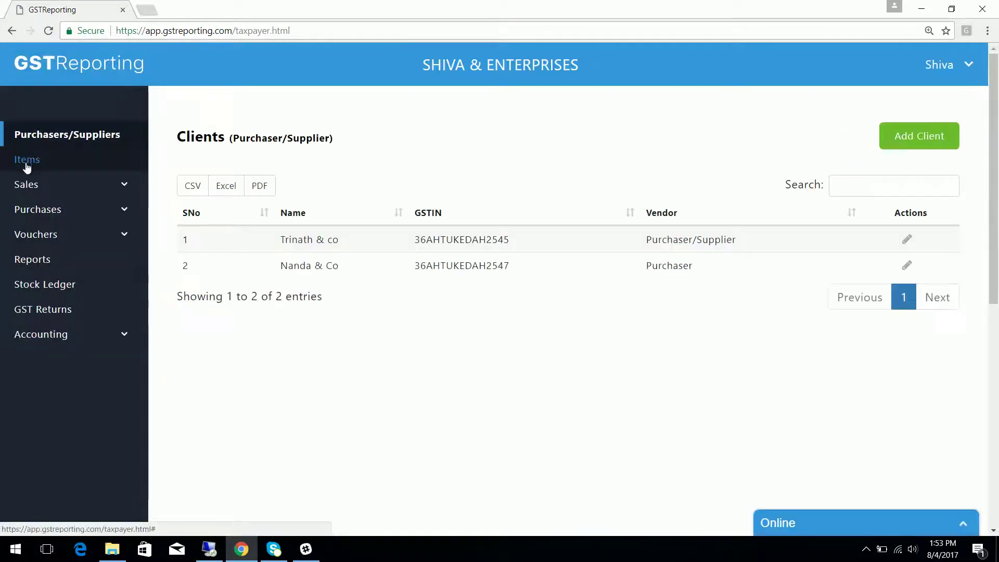
click(26, 161)
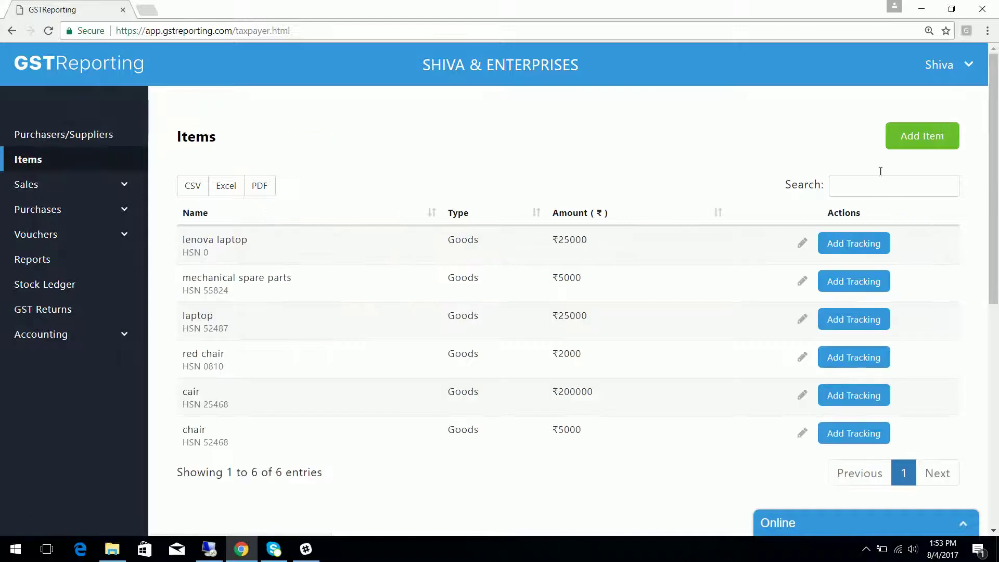
click(914, 137)
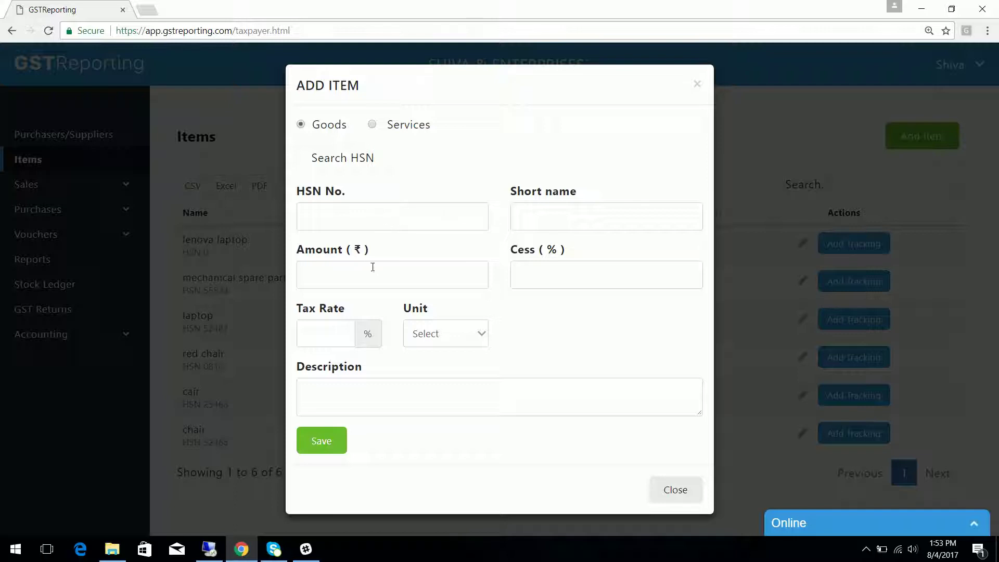
click(340, 341)
click(580, 212)
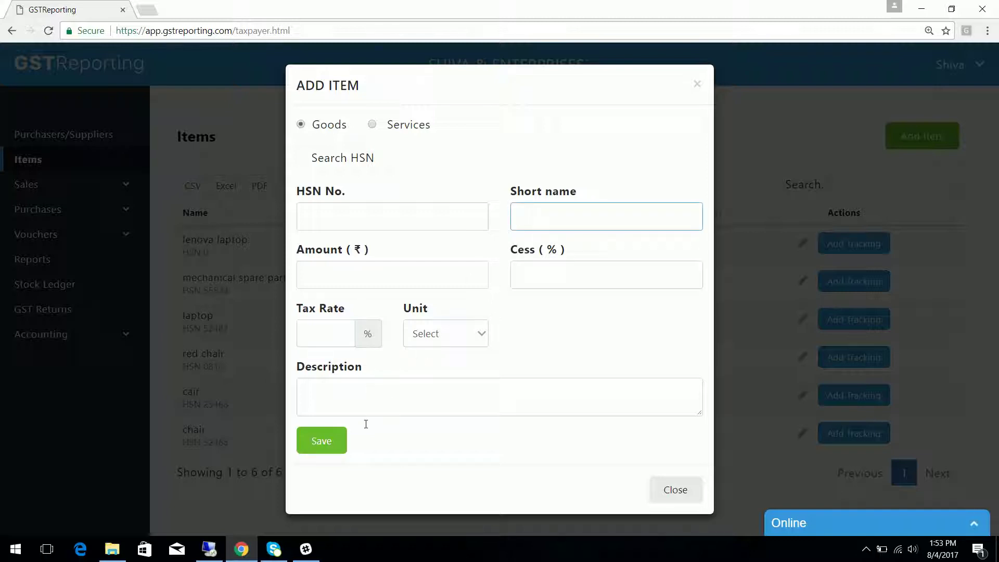
click(378, 393)
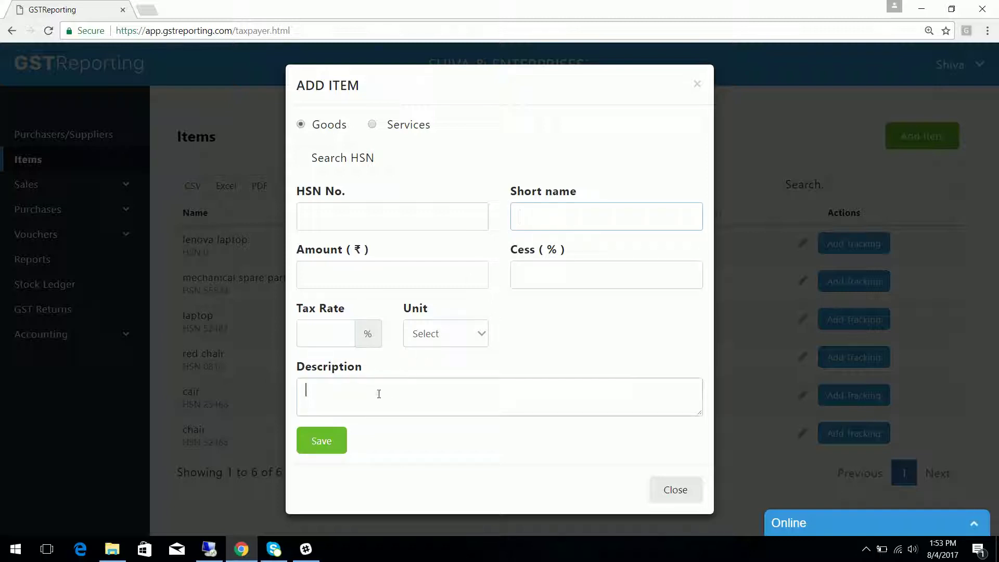
click(484, 333)
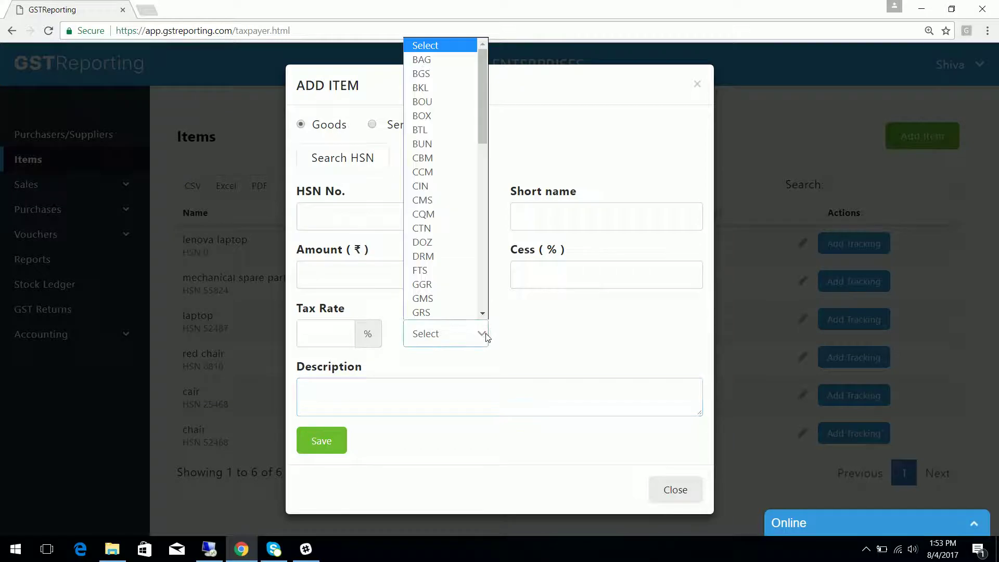
key(n)
key(Return)
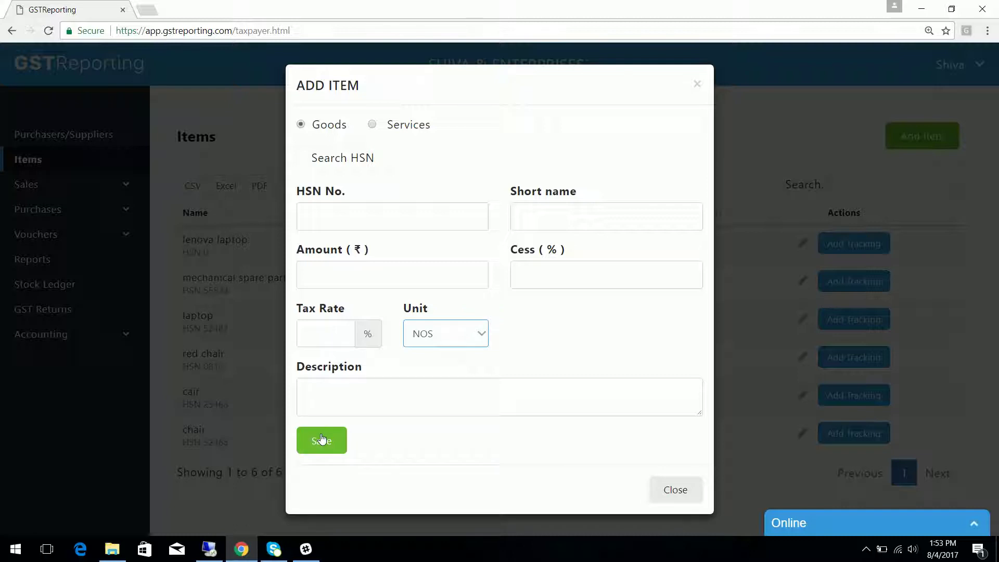
click(675, 491)
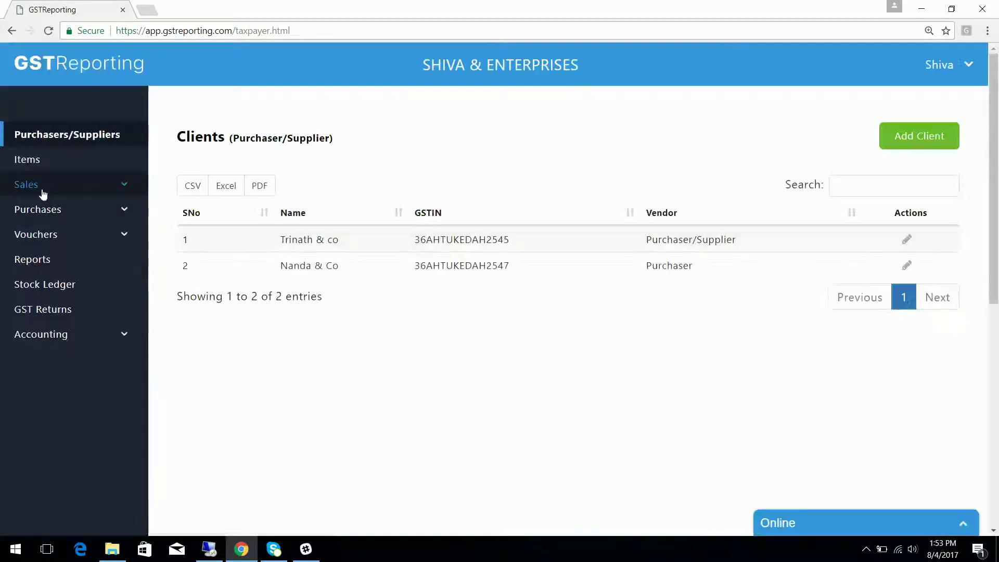
Start a new B2B invoice from the Sales list with purchase order number 25
click(42, 191)
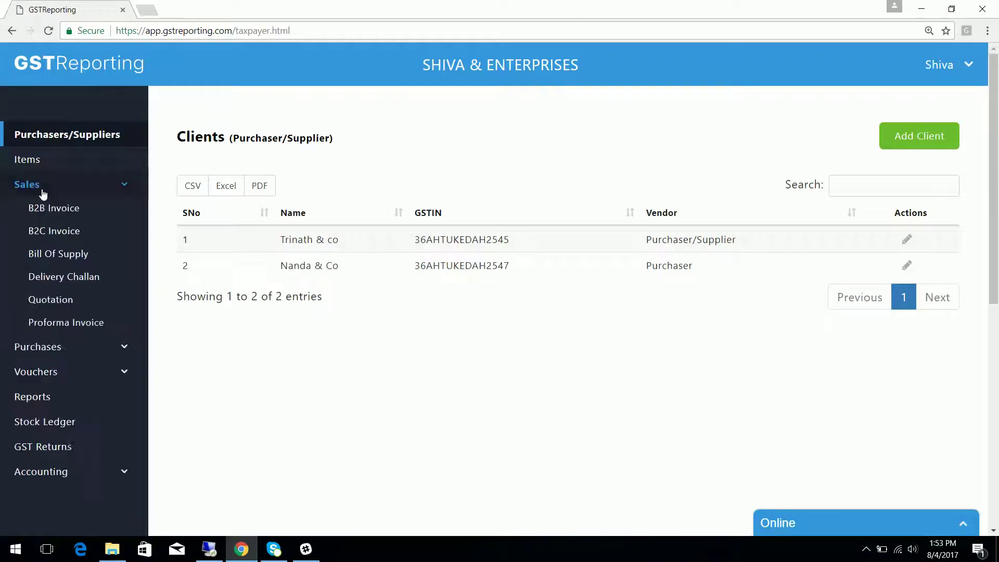
click(71, 208)
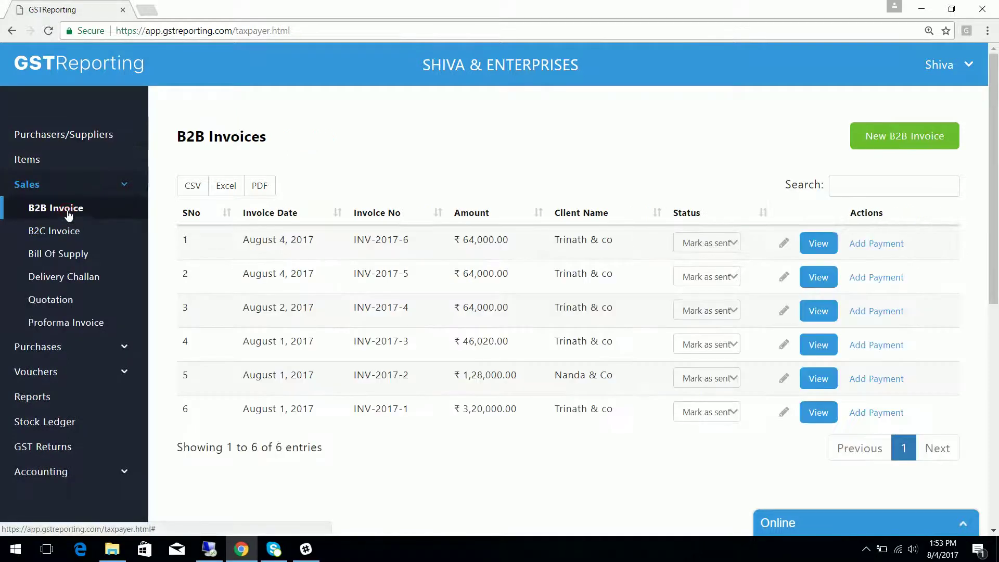
click(905, 137)
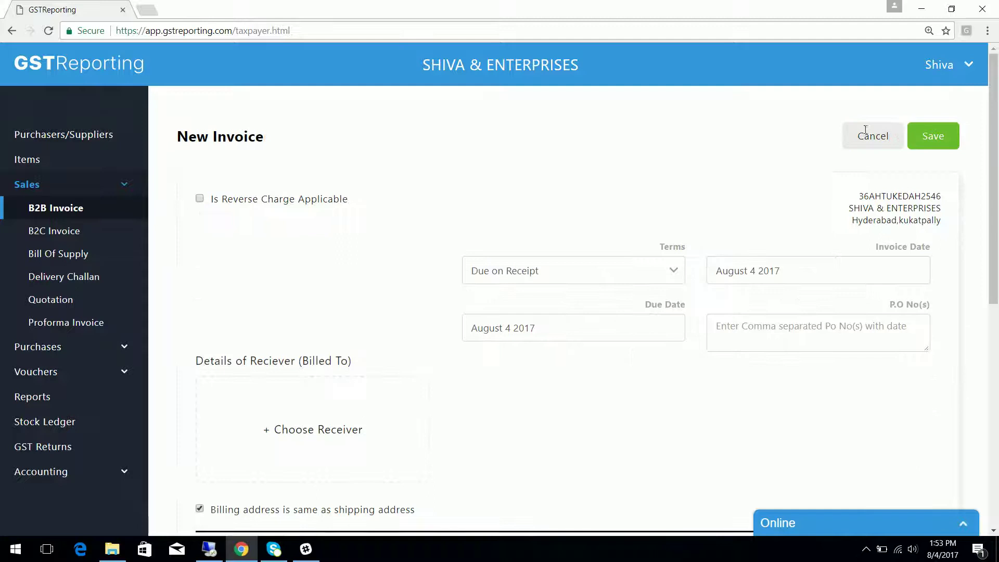
scroll(837, 267, down, 2)
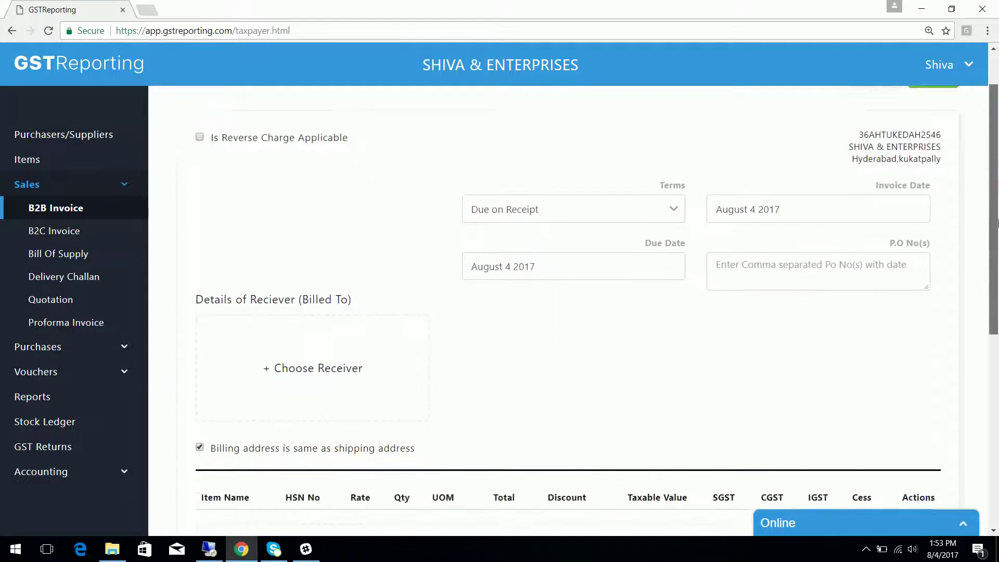
click(827, 263)
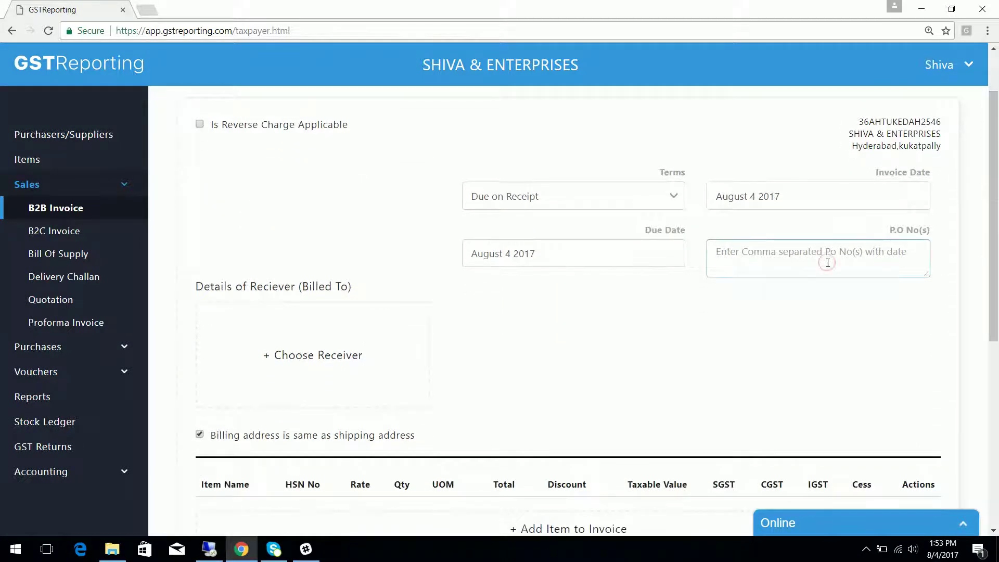
text(25)
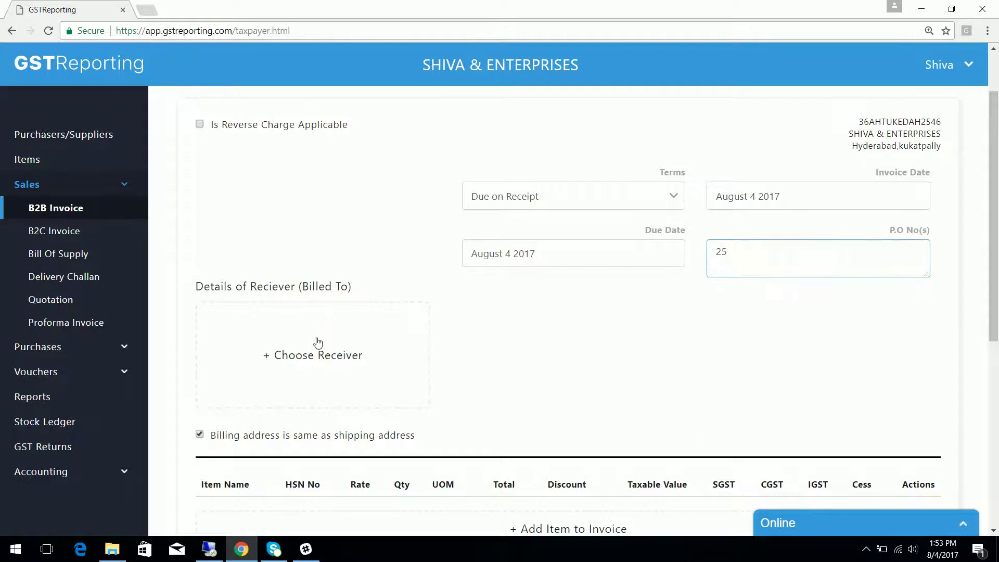
click(314, 353)
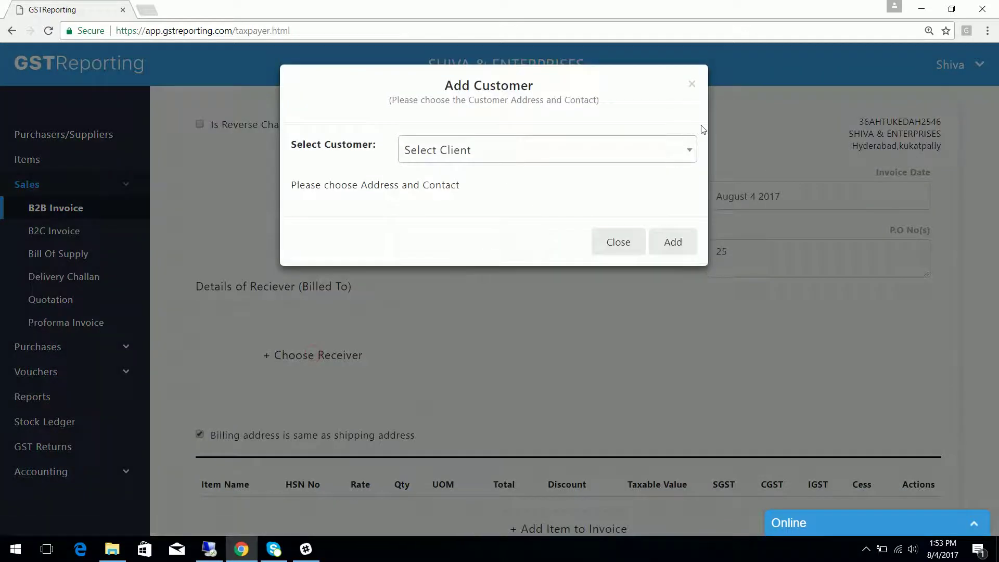
click(689, 151)
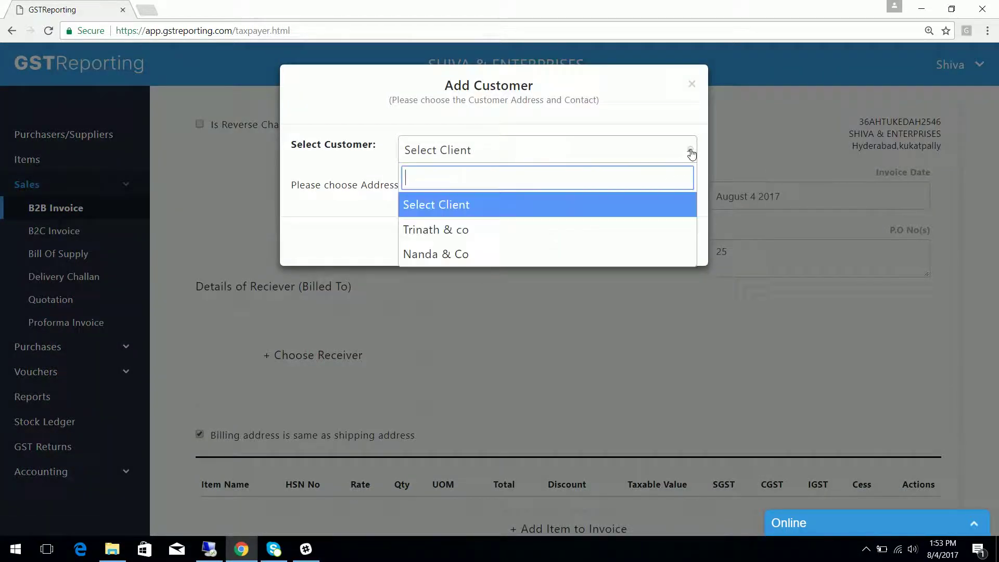
click(656, 234)
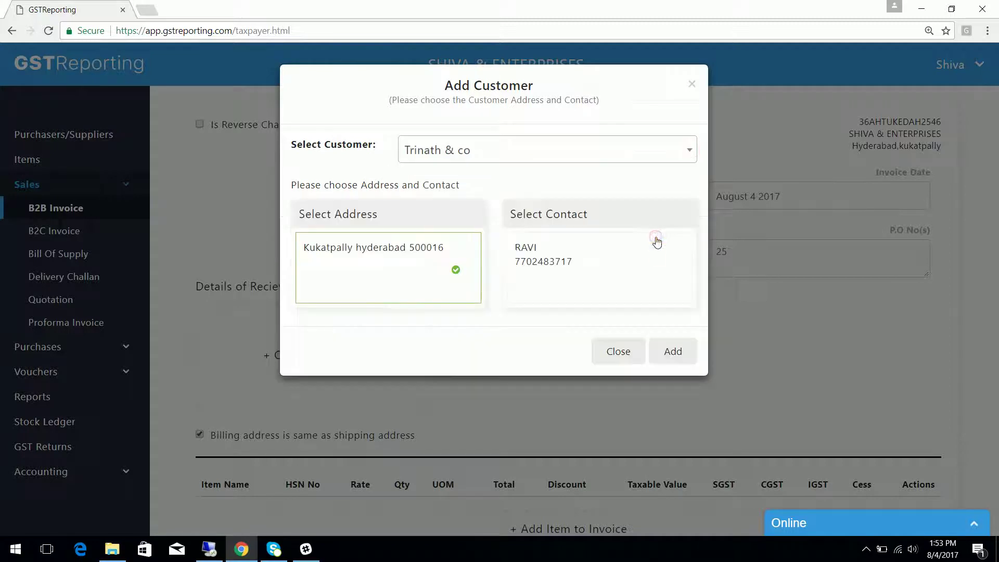
click(602, 260)
click(674, 351)
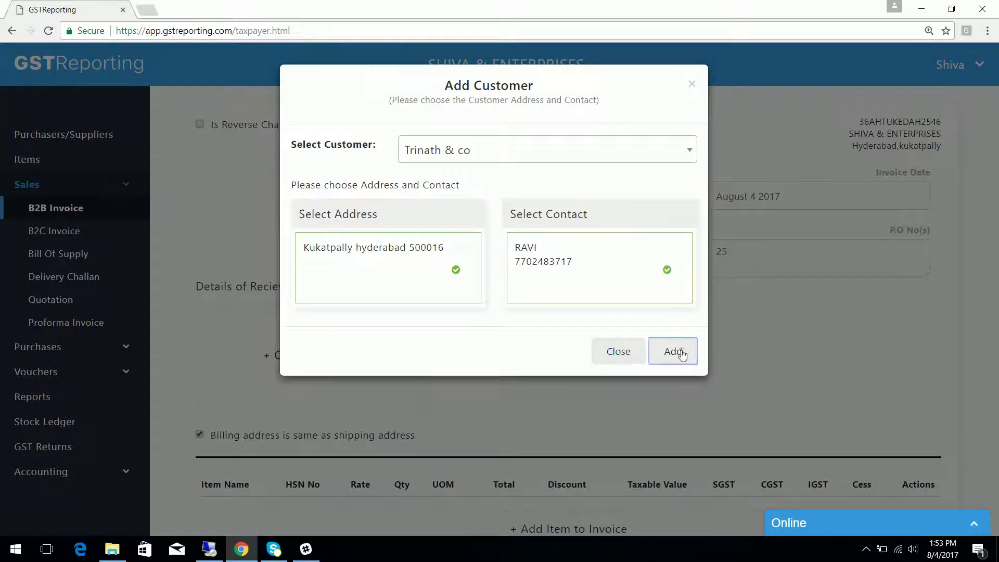
scroll(478, 330, down, 4)
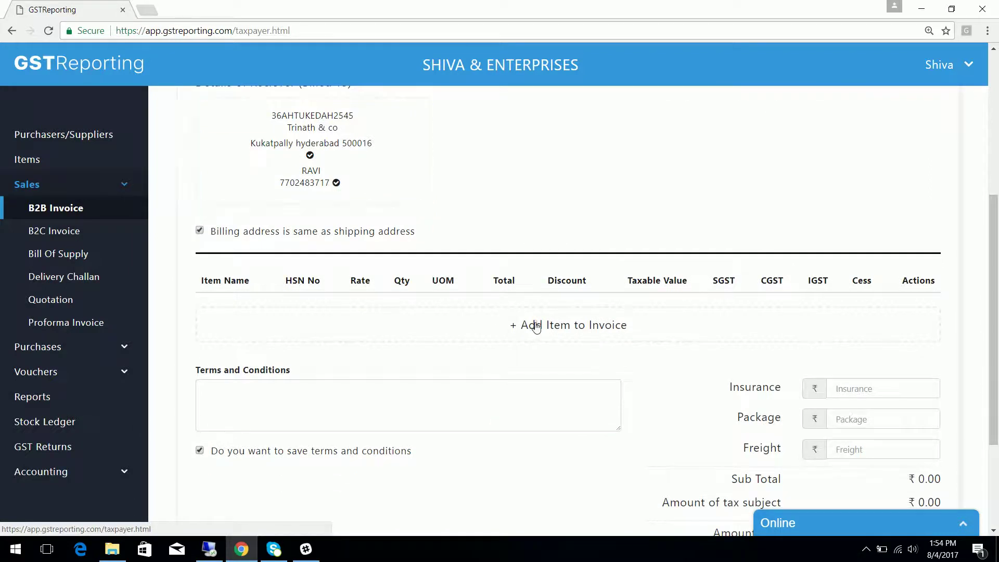
Add 2 lenova laptops and save the invoice as INV-2017-7 for ₹64,000
click(528, 325)
click(581, 152)
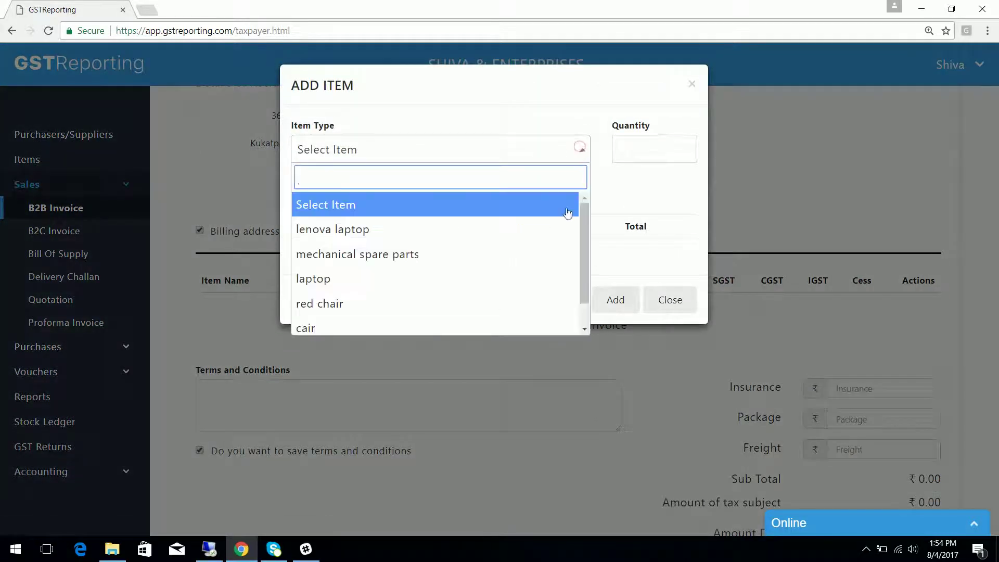
click(562, 231)
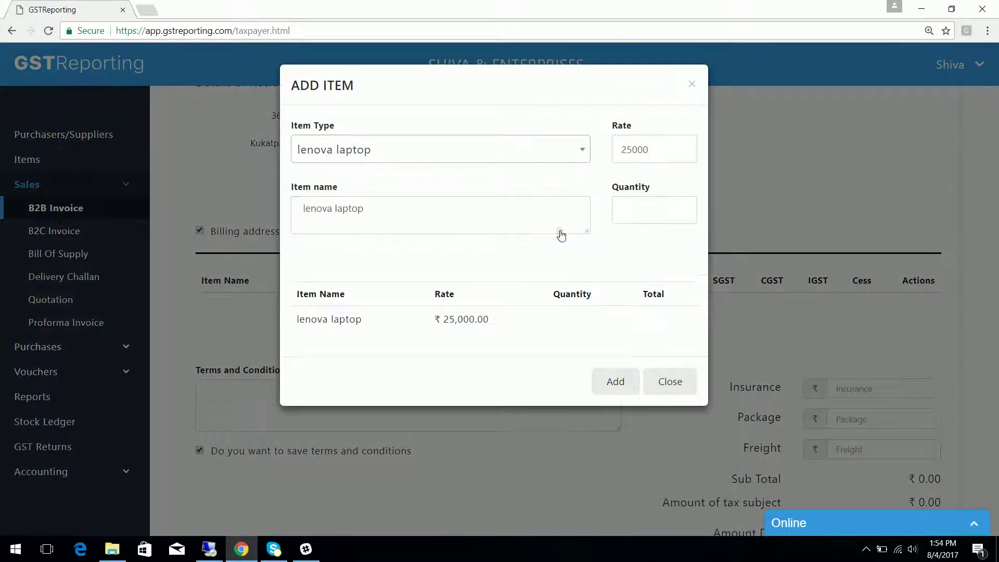
click(656, 218)
text(2)
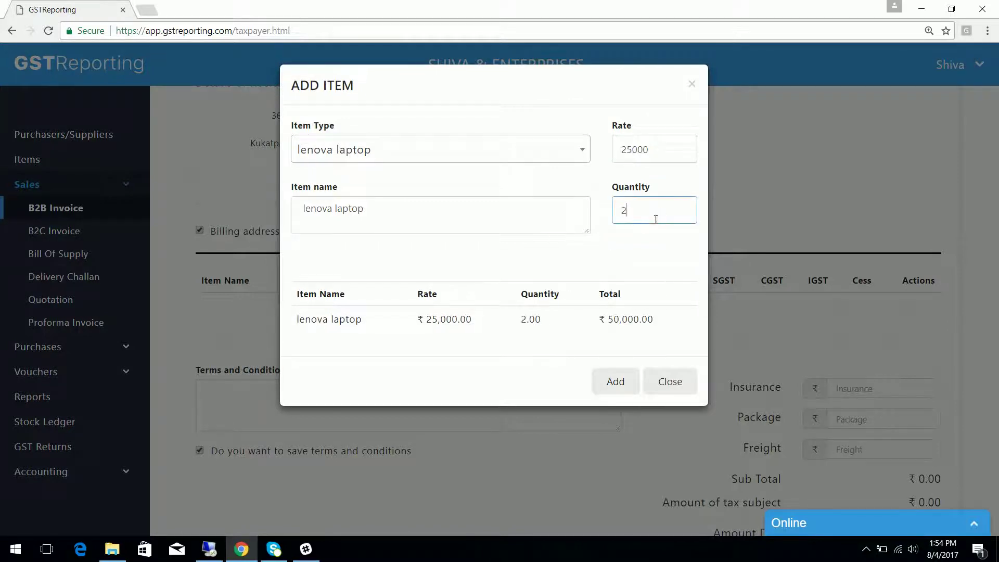
click(610, 384)
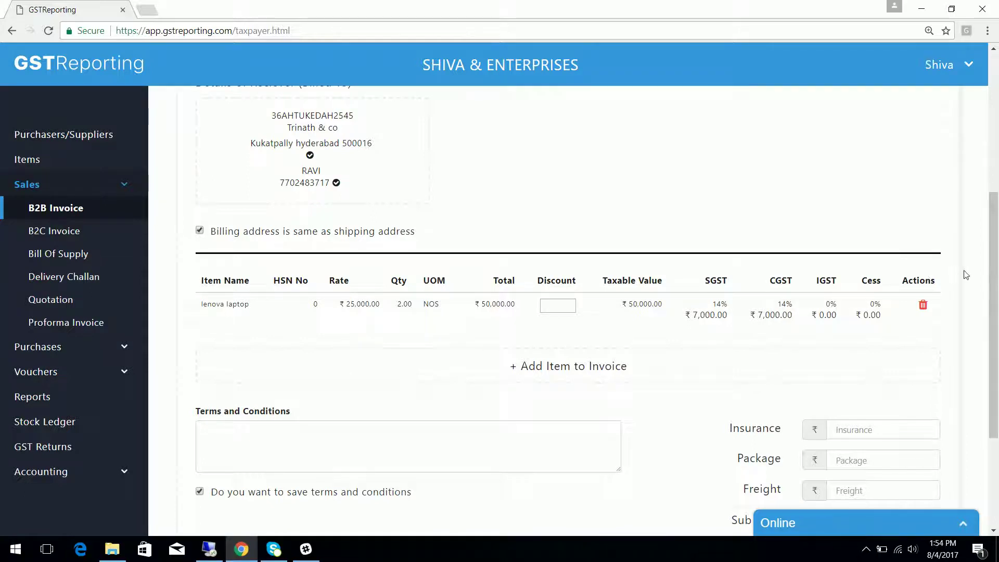
drag(997, 274, 997, 353)
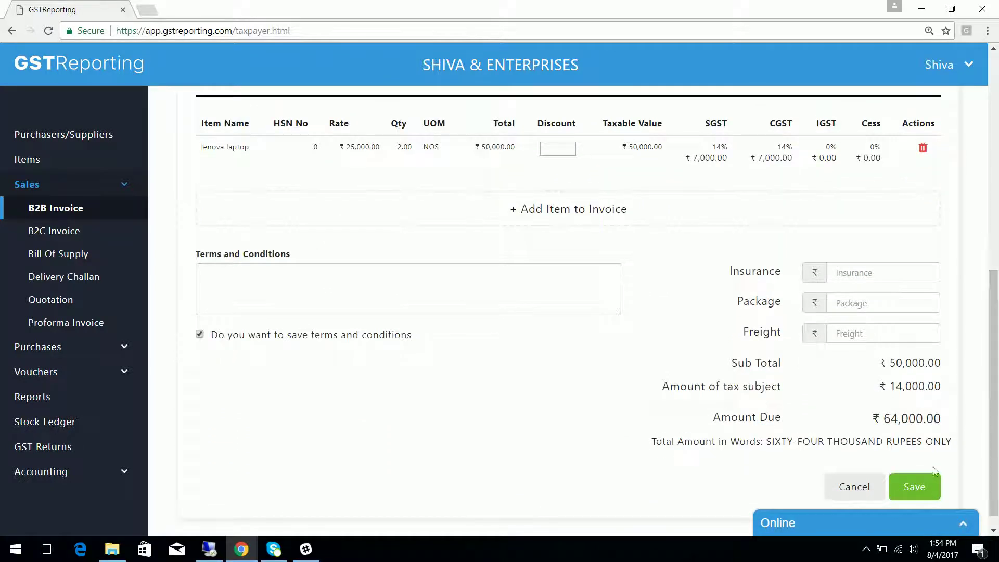
click(924, 485)
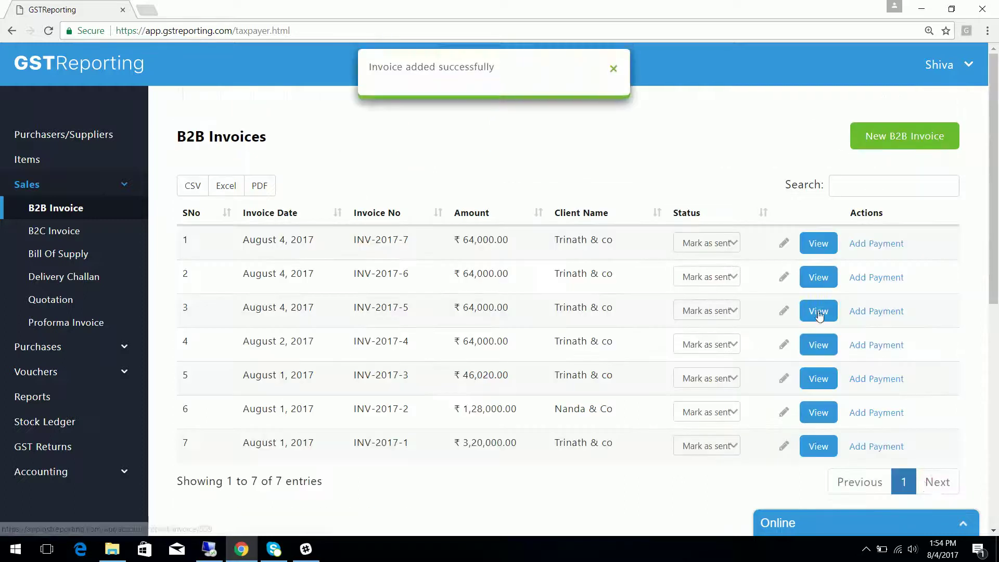
View INV-2017-7's printable tax invoice, keeping the Original copy type, then return to the invoice tab
double_click(818, 245)
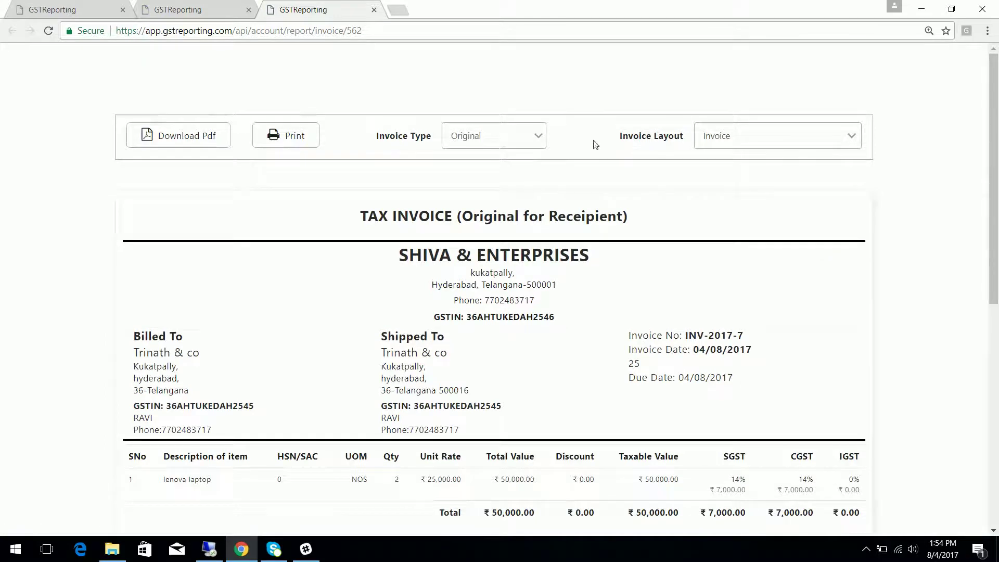
click(537, 135)
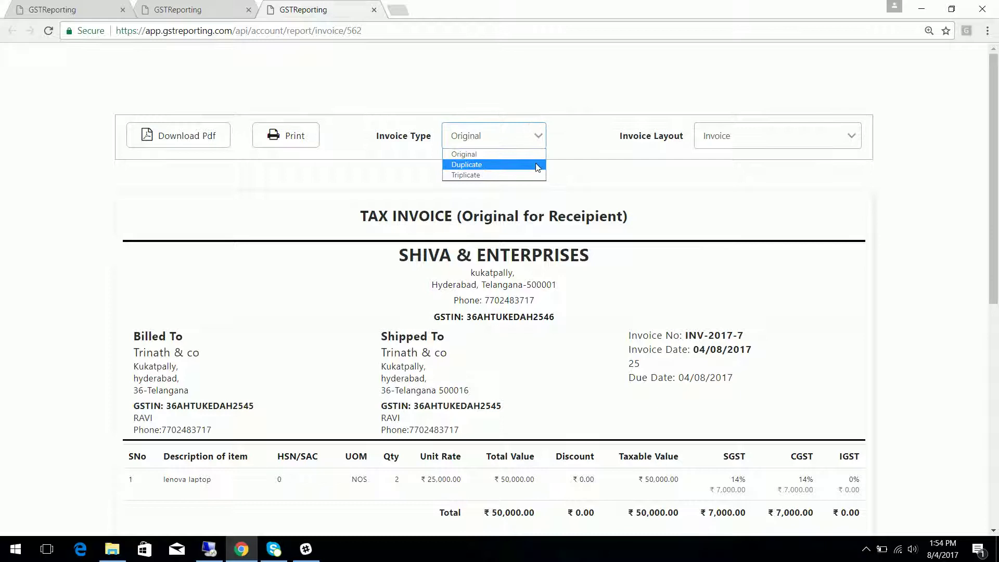
click(602, 172)
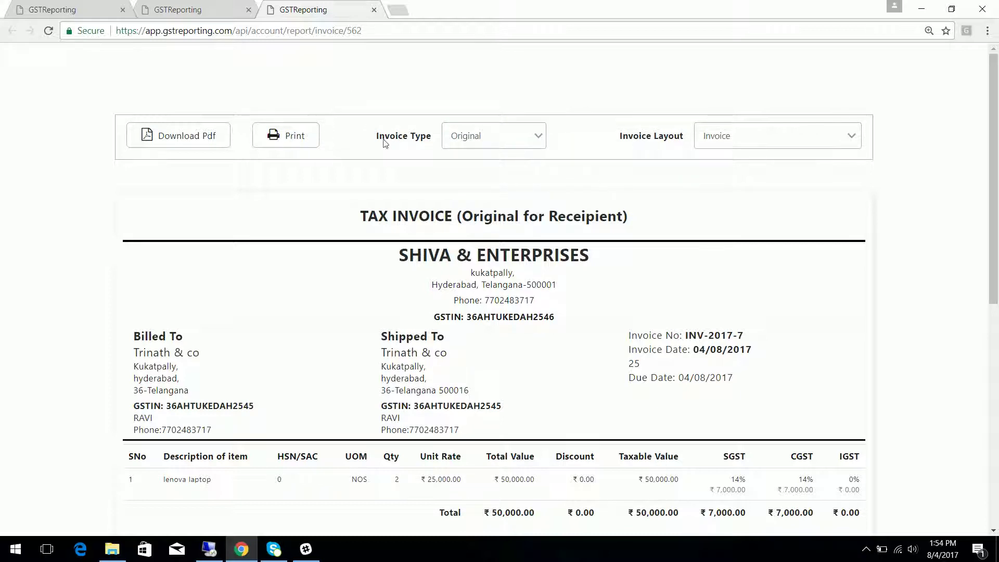
drag(993, 127, 997, 273)
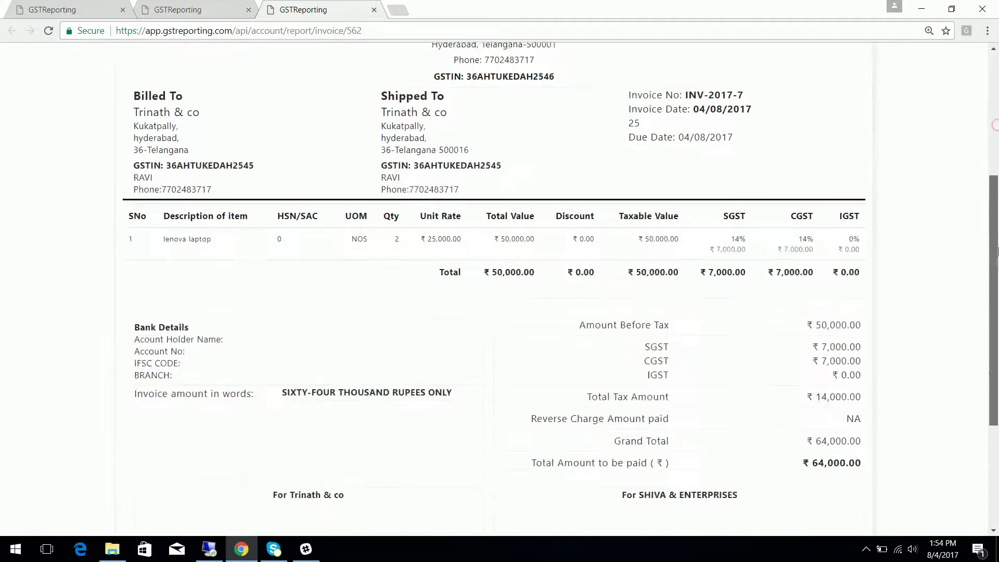
click(190, 5)
Show the B2C invoices list, dismiss the notification and close the extra invoice tabs
click(54, 7)
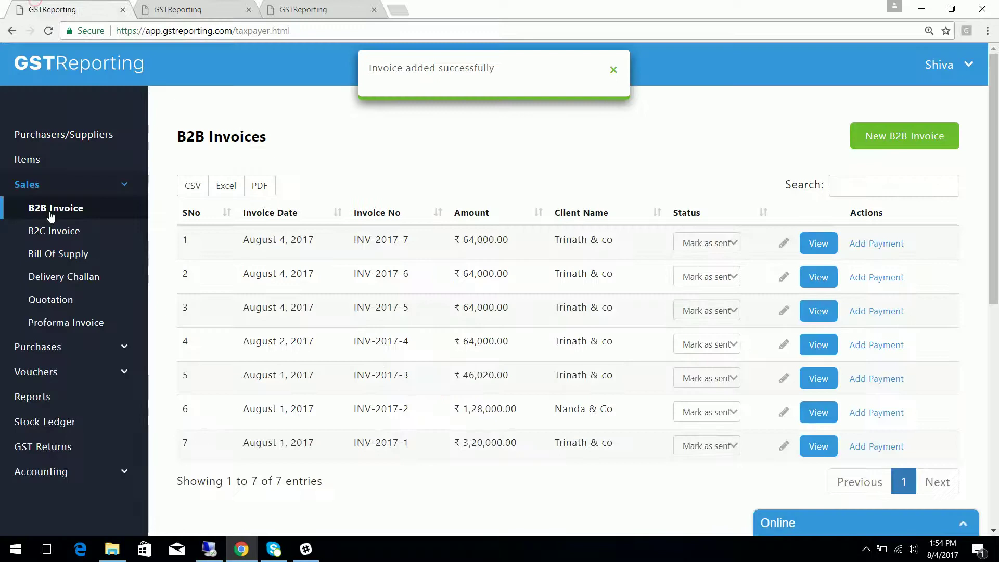
click(50, 231)
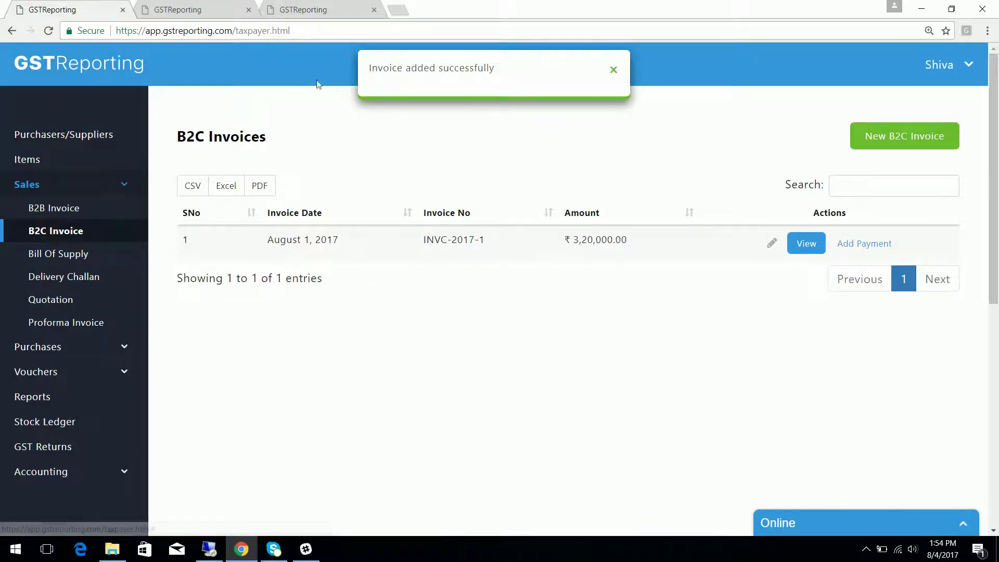
click(614, 70)
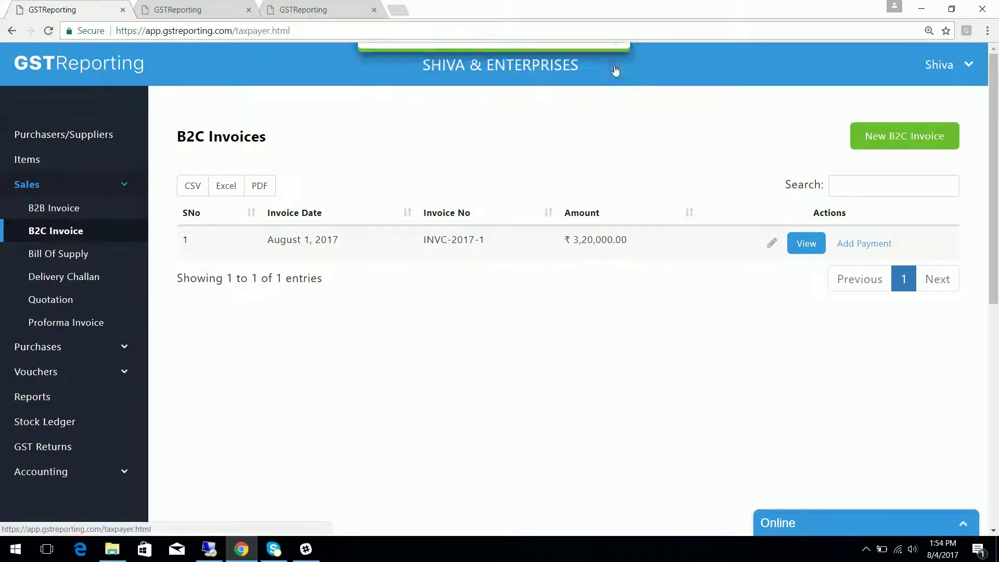
click(374, 9)
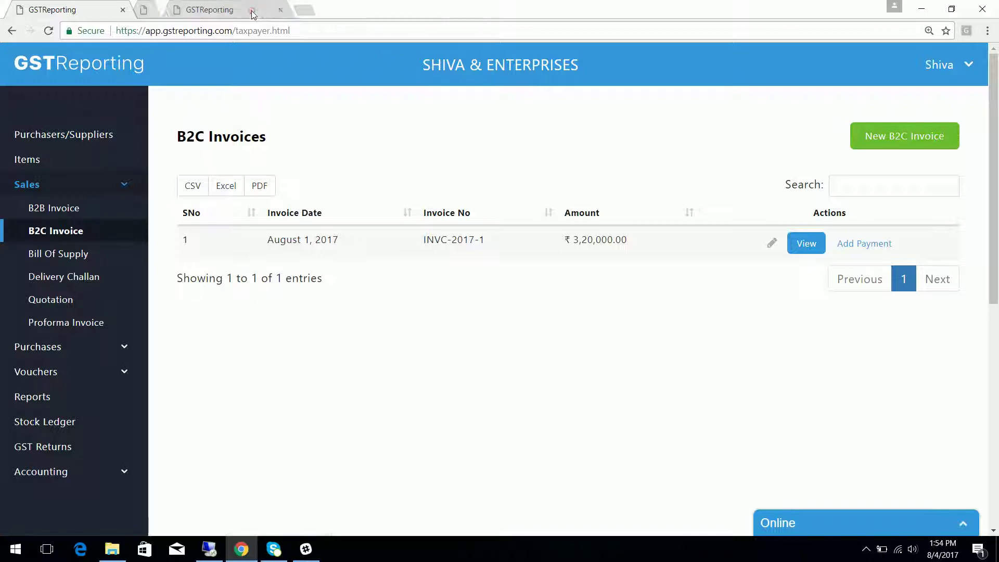
click(249, 9)
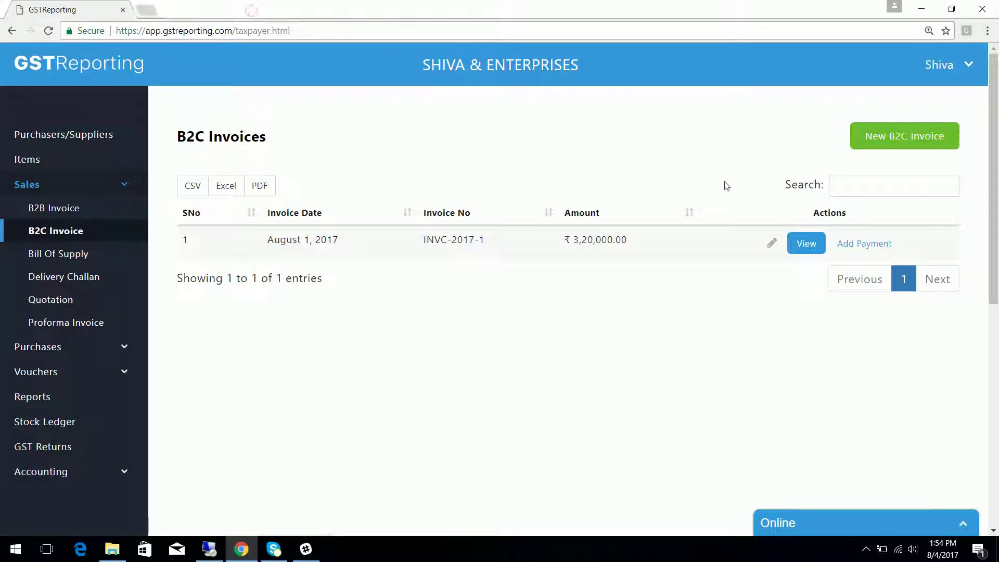
Abandon a new B2C invoice and go to the Bill Of Supply list
click(914, 137)
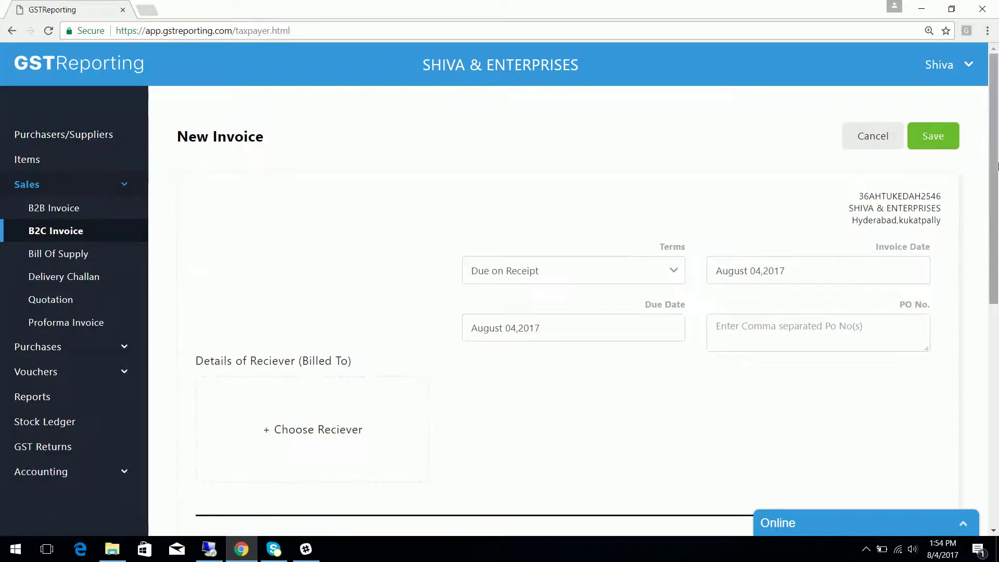
drag(994, 180, 994, 234)
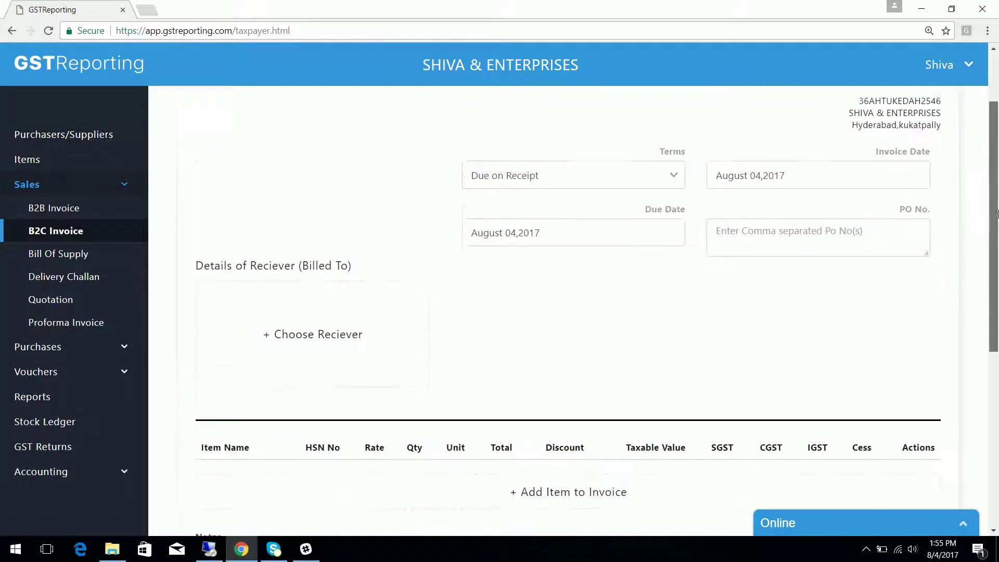
click(58, 255)
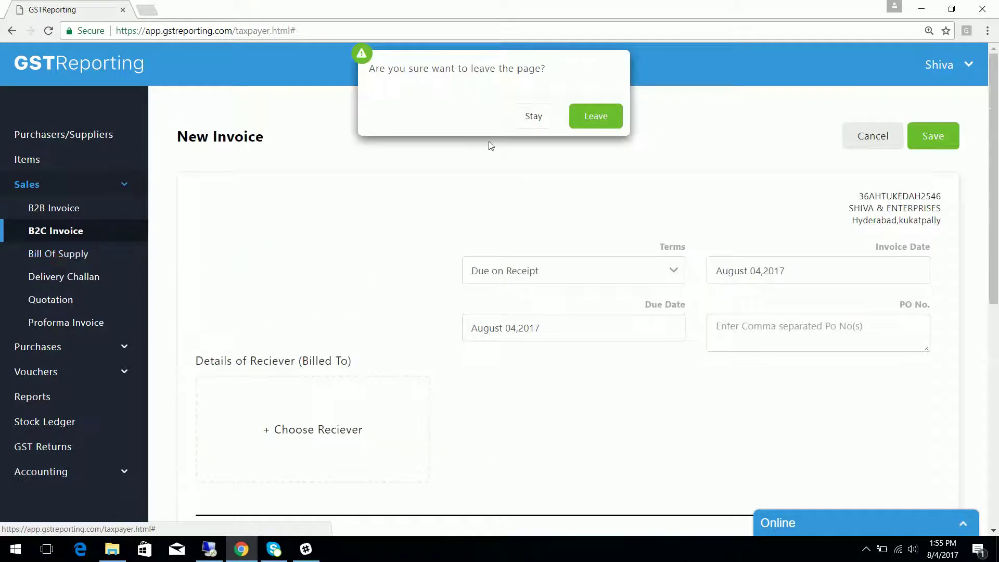
click(596, 116)
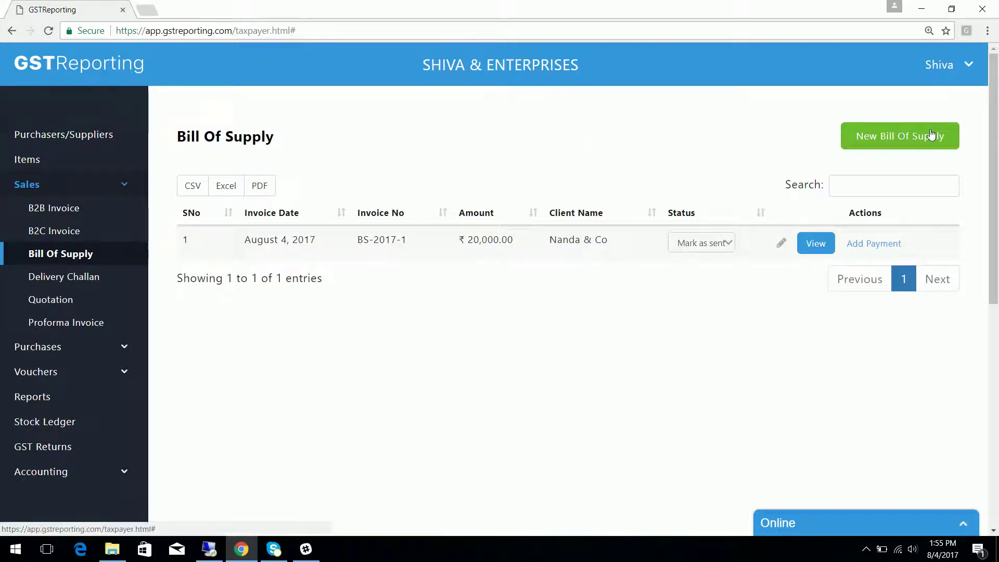
Open a new Bill Of Supply form
drag(995, 125, 997, 127)
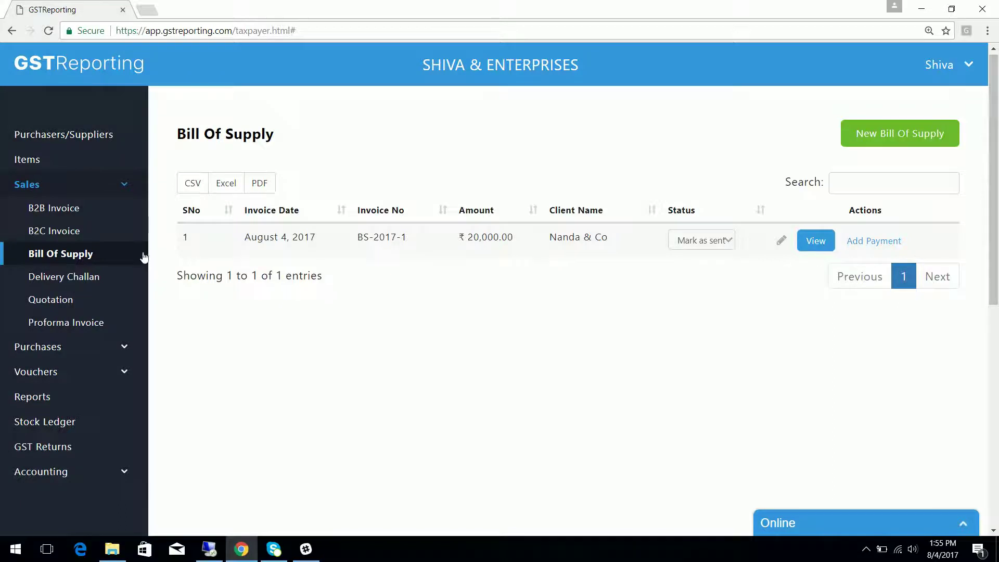
double_click(743, 124)
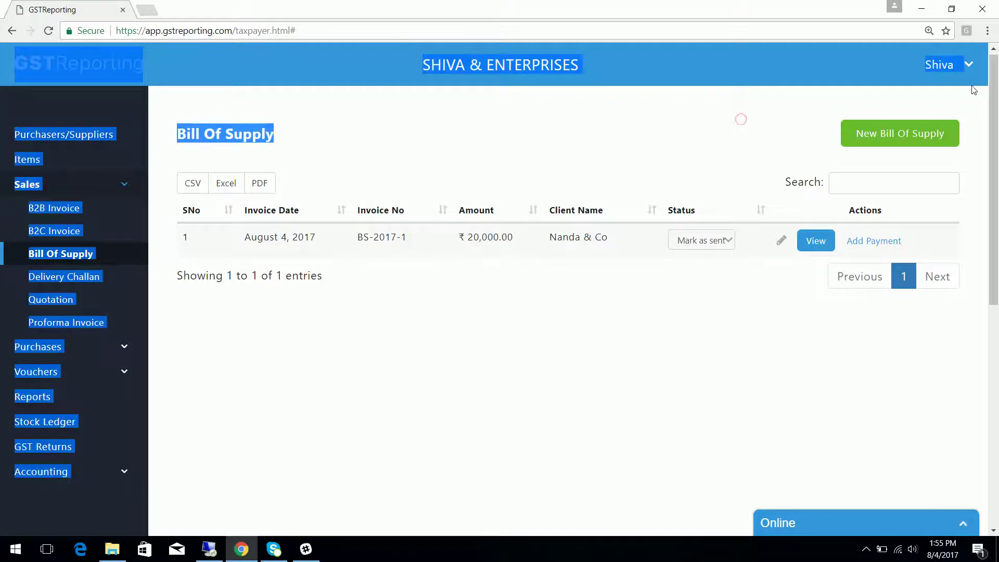
click(923, 133)
click(756, 186)
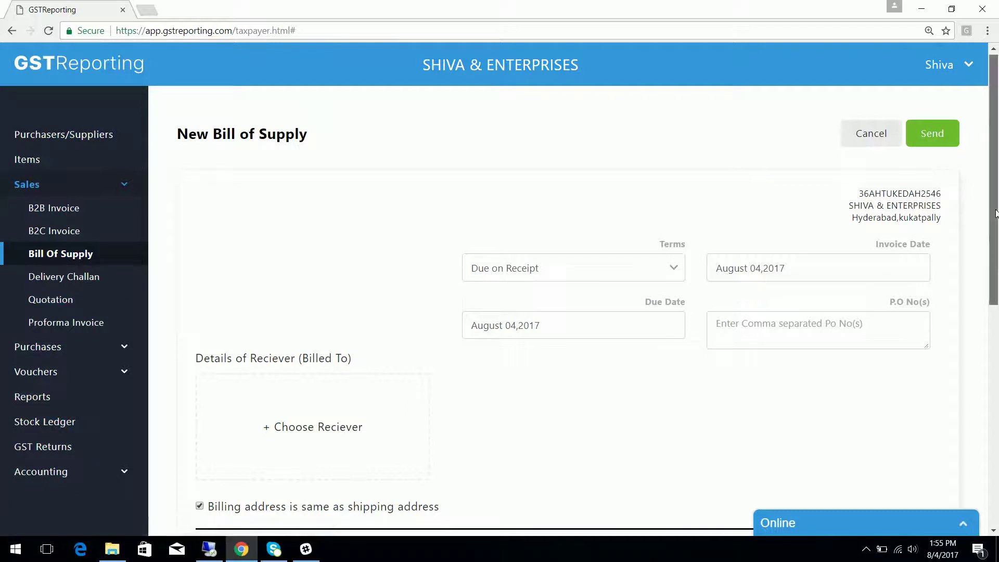
scroll(237, 409, down, 2)
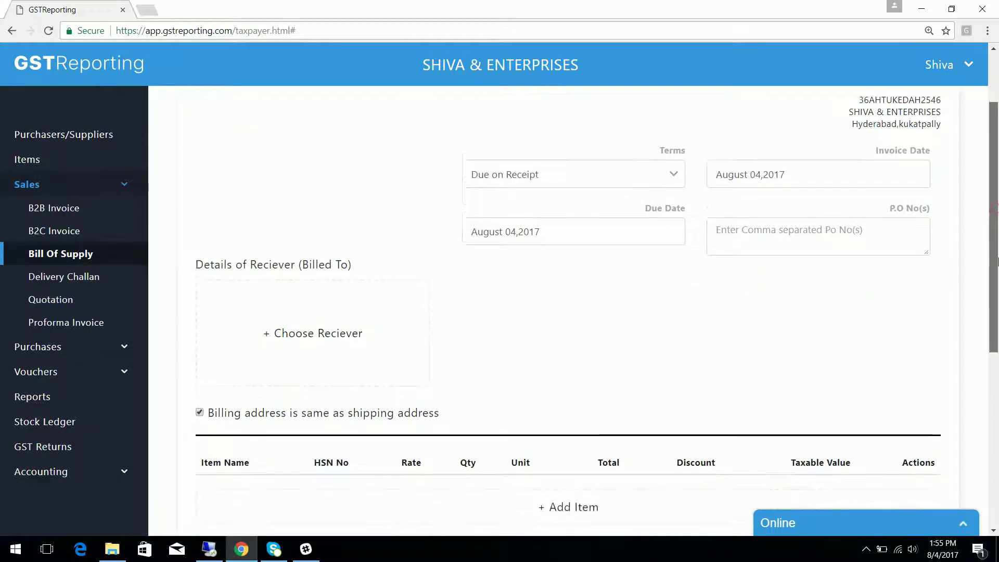
Set Trinath & co with contact RAVI as the bill's receiver
click(290, 327)
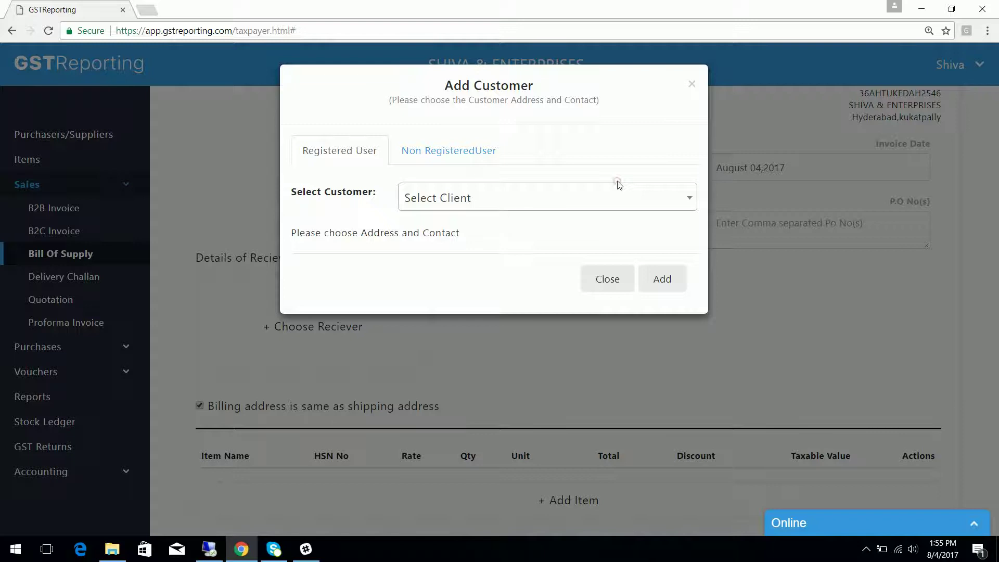
click(674, 202)
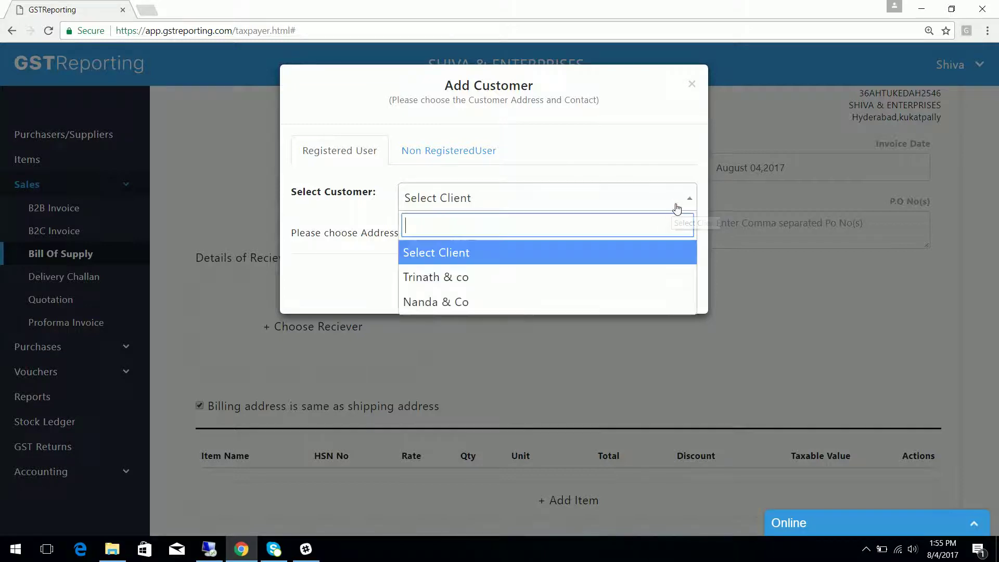
click(610, 277)
click(610, 289)
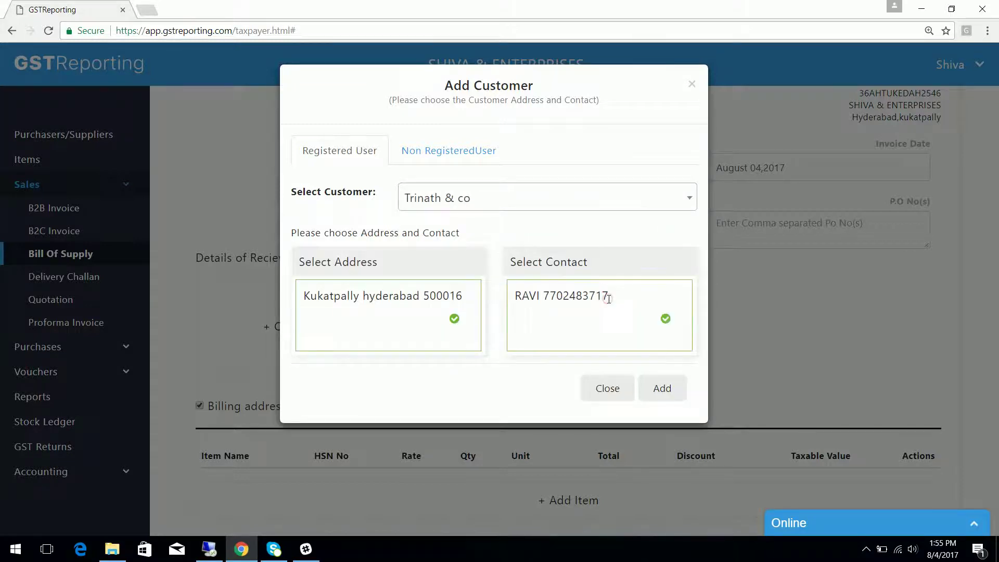
click(656, 388)
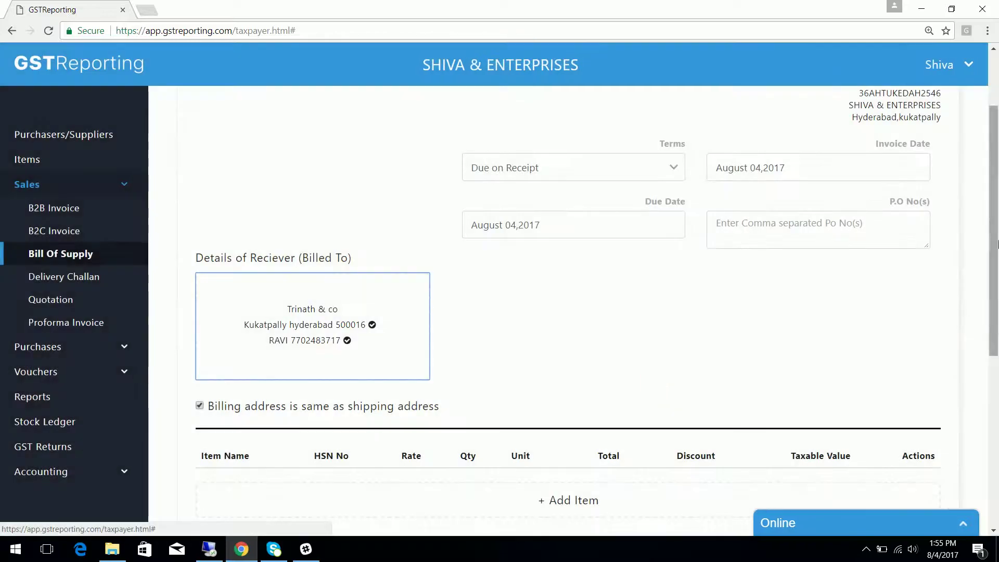
drag(997, 235, 997, 318)
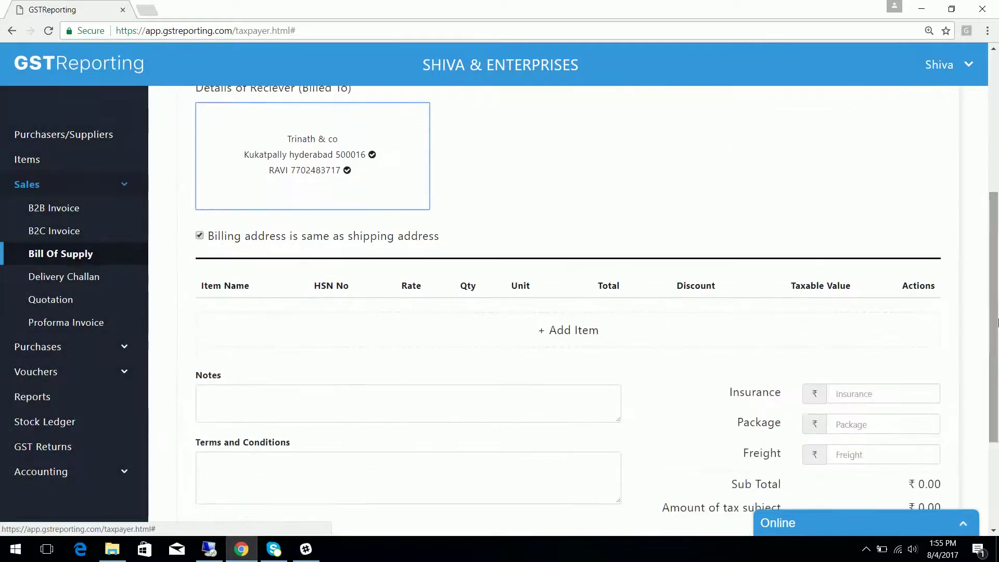
Add 5 mechanical spare parts and send the bill as BS-2017-2 for ₹25,000
click(566, 338)
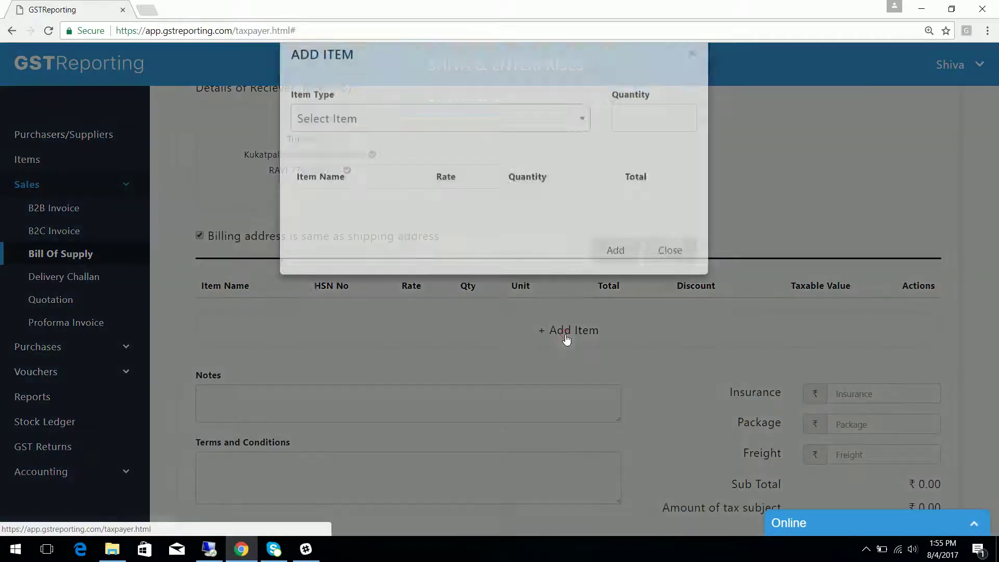
click(585, 152)
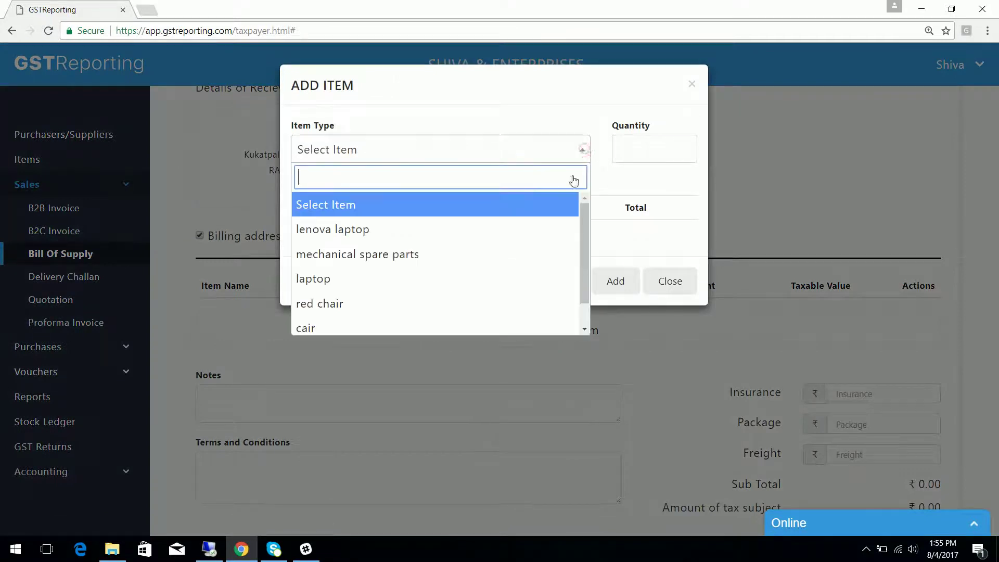
click(544, 252)
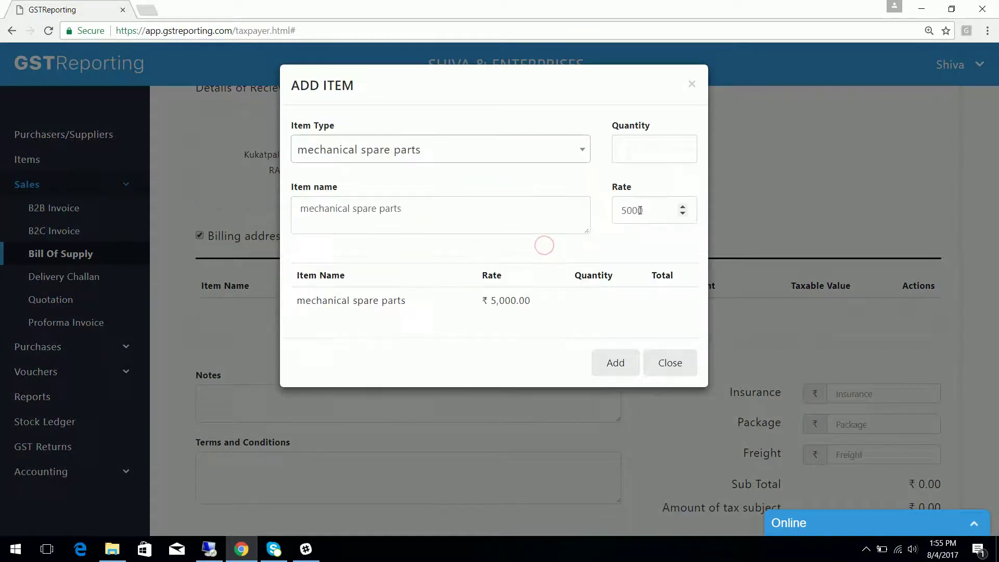
click(637, 161)
text(5)
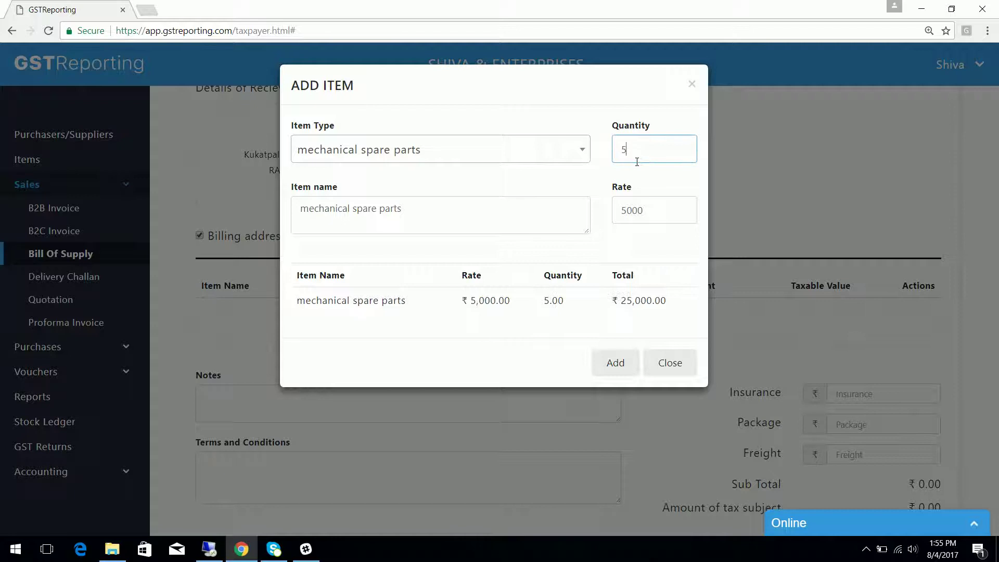
click(615, 364)
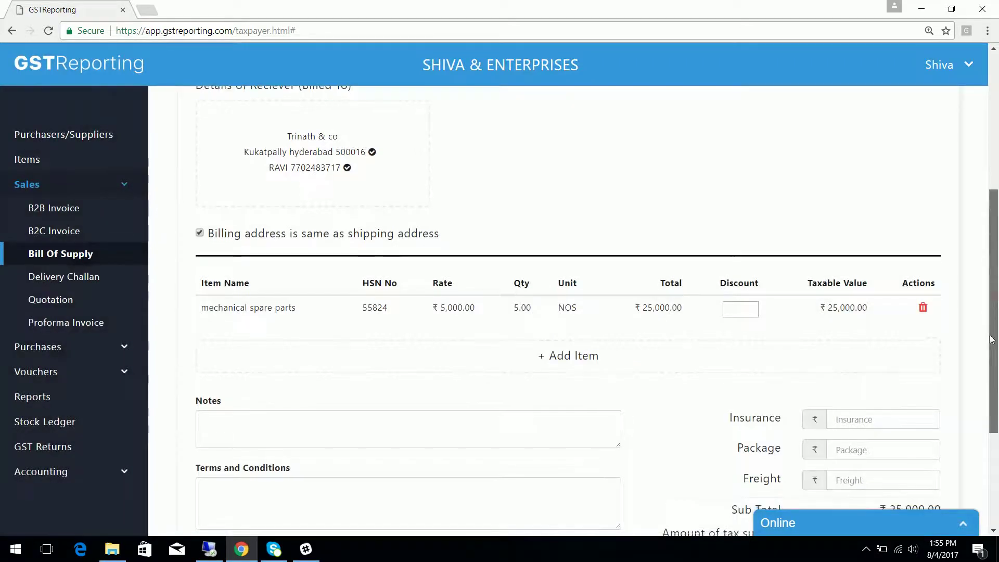
drag(994, 300, 997, 416)
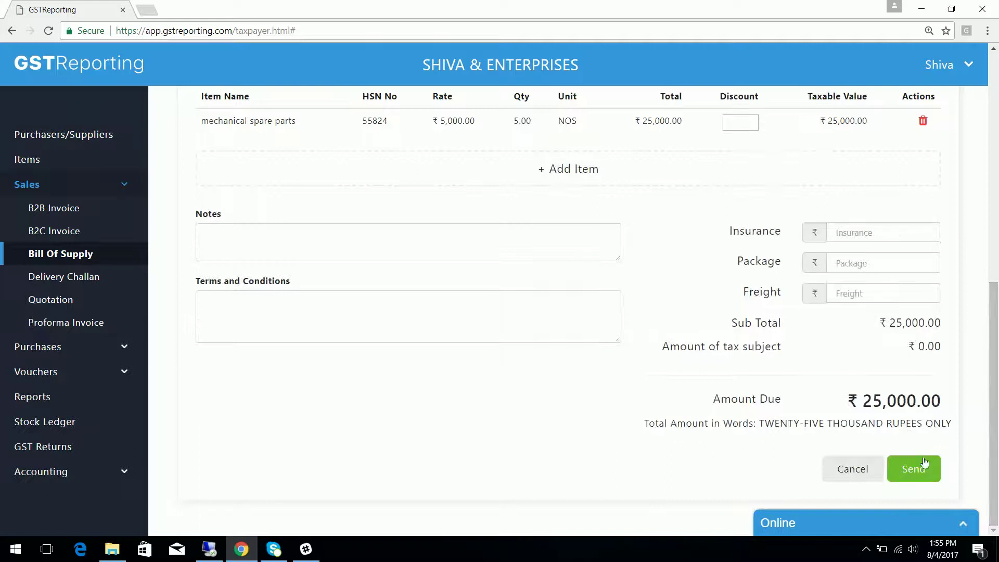
click(917, 477)
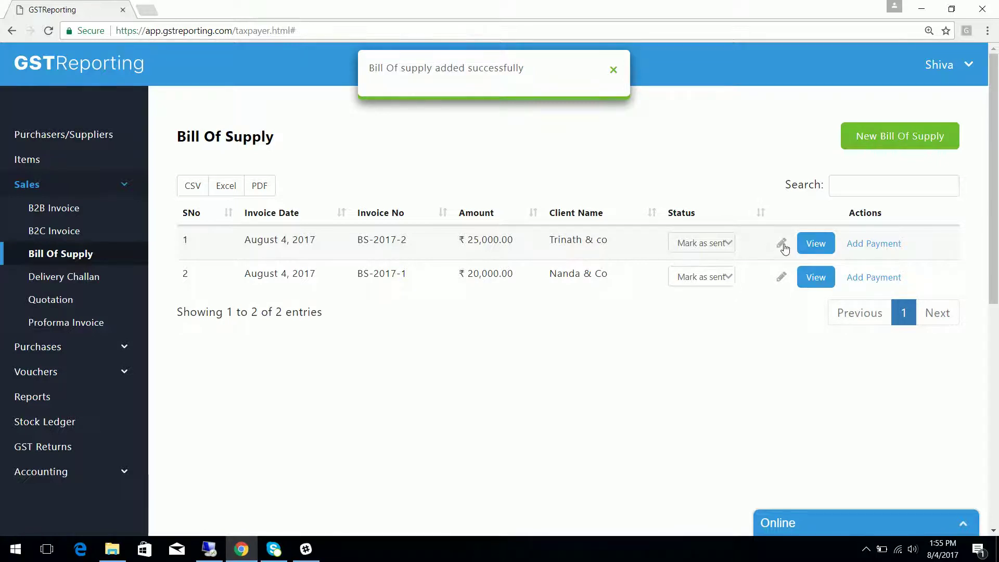
View BS-2017-2's printable bill, close it, and show the Delivery Challan list
click(810, 246)
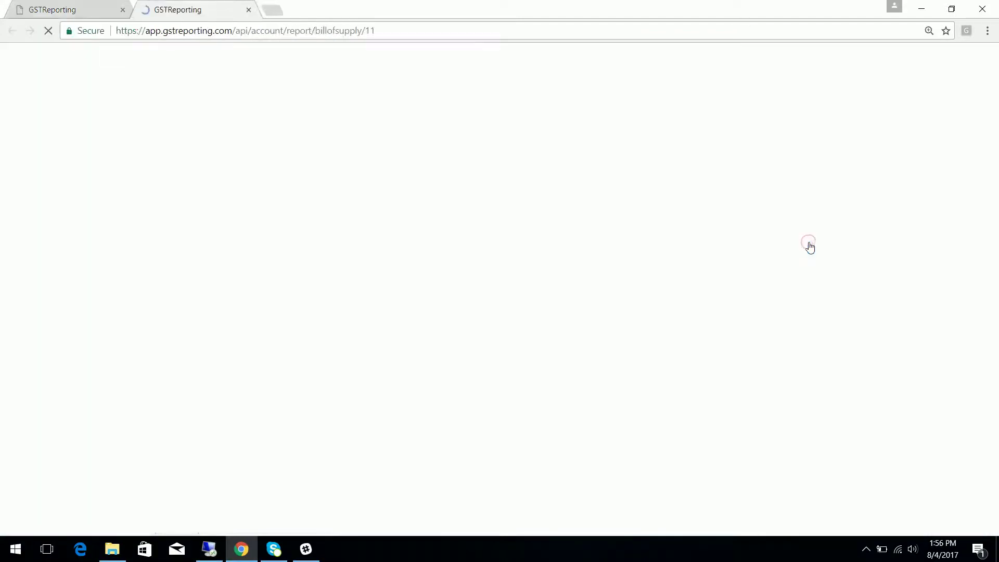
click(248, 10)
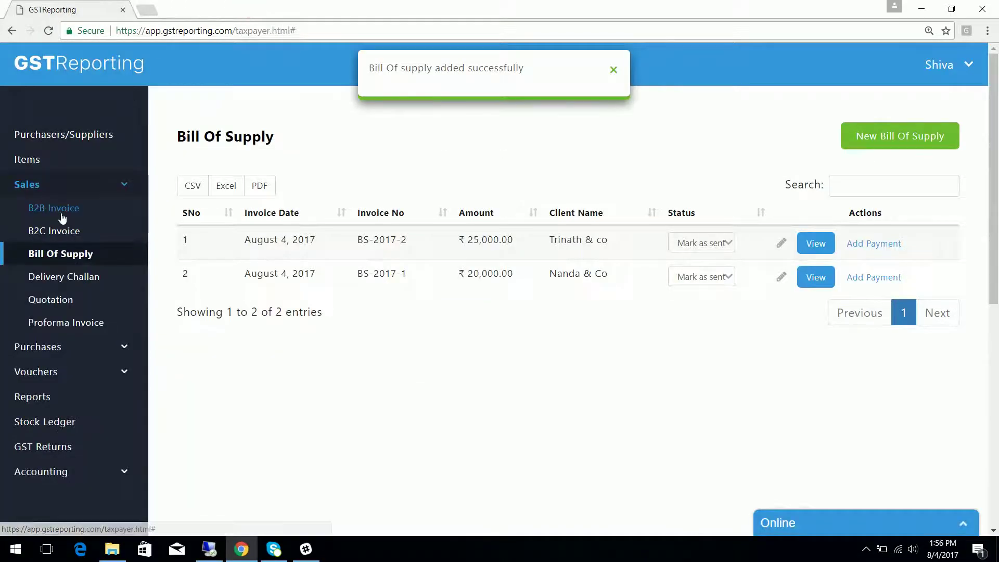
click(63, 282)
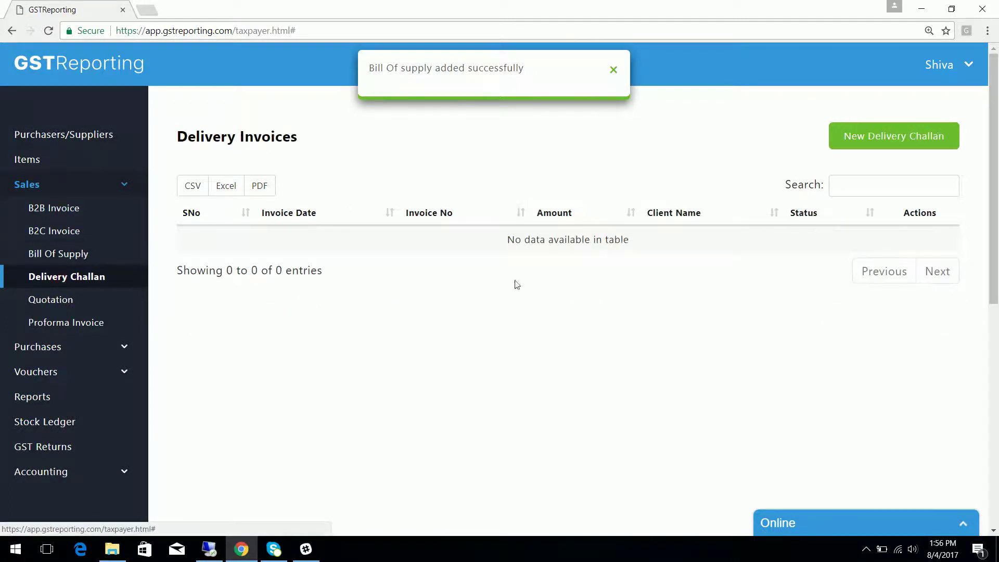
Look over the Quotations list and a blank new quotation, then show the Proforma Invoices list
click(613, 69)
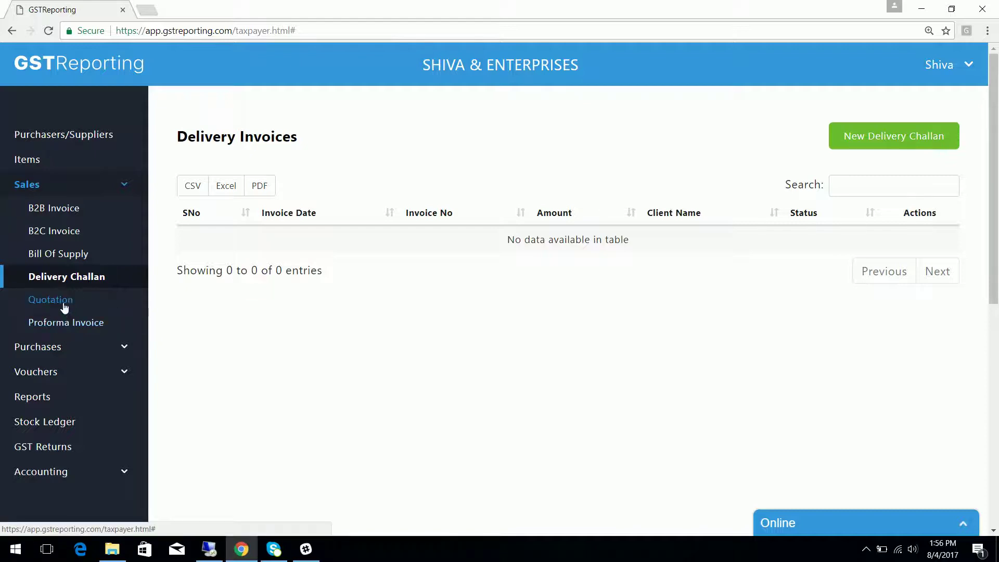
click(64, 308)
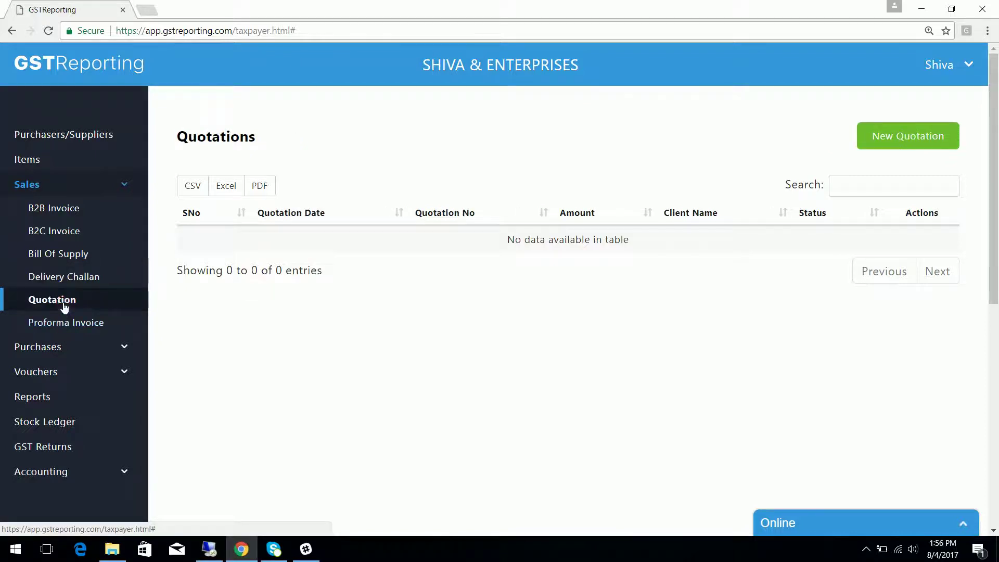
click(925, 135)
mouse_move(997, 143)
mouse_down()
mouse_move(996, 235)
mouse_move(996, 161)
mouse_up()
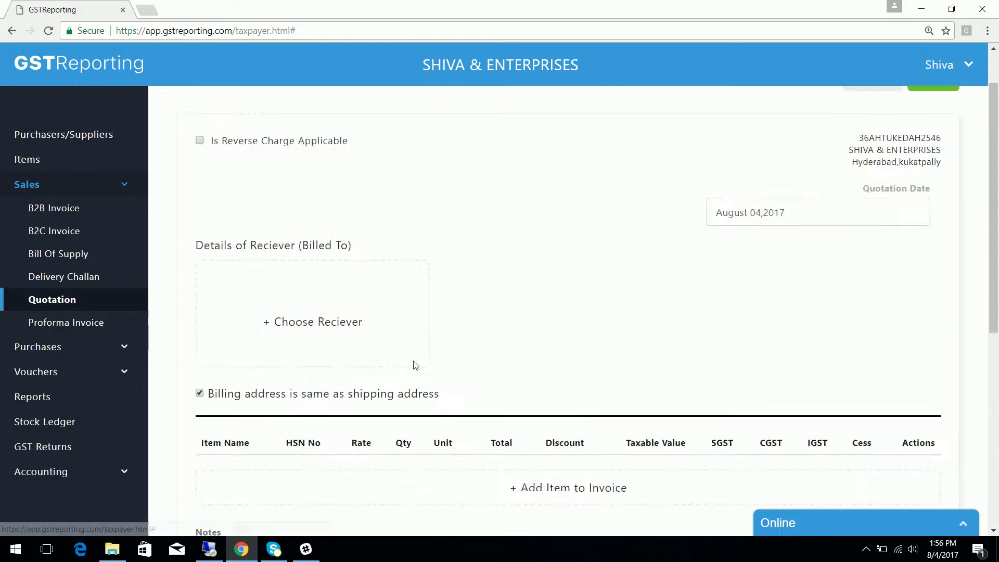
click(71, 326)
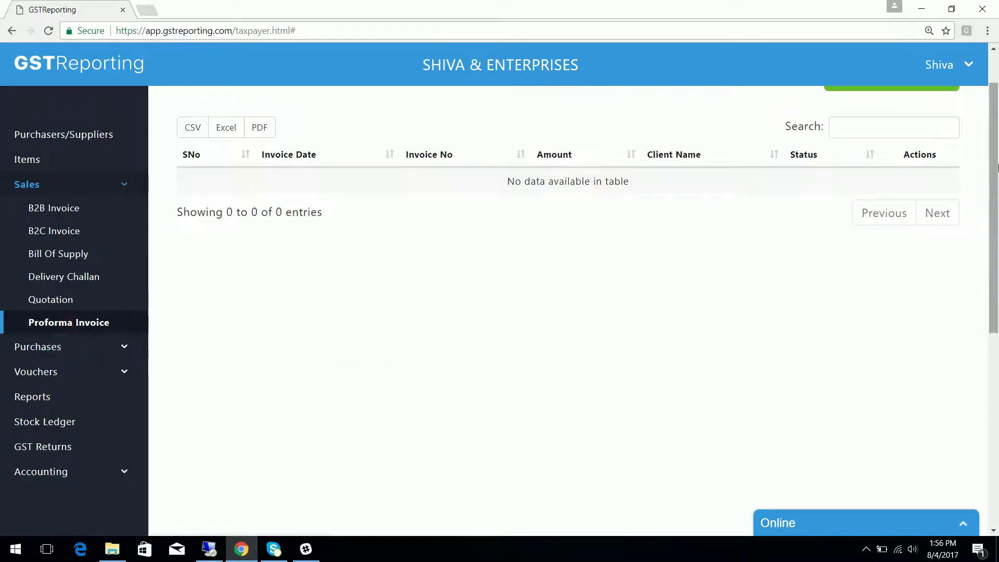
drag(997, 168, 997, 136)
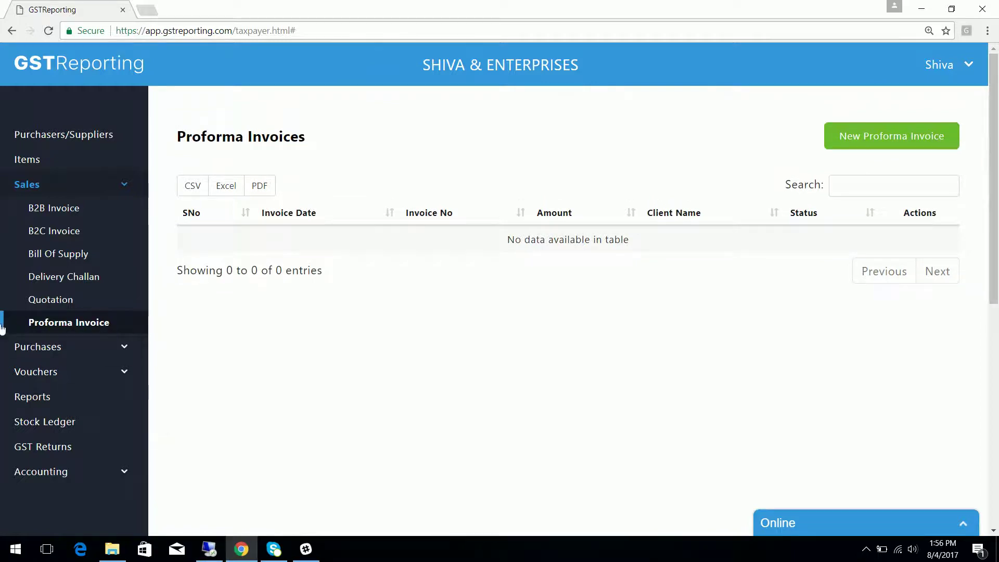
Expand Purchases and browse the empty Purchases list
double_click(50, 348)
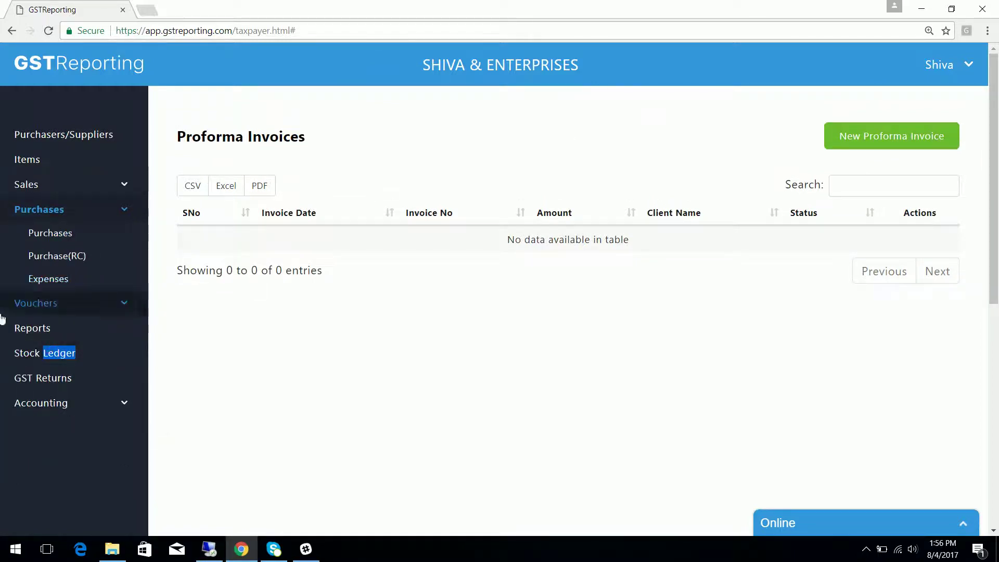
click(69, 242)
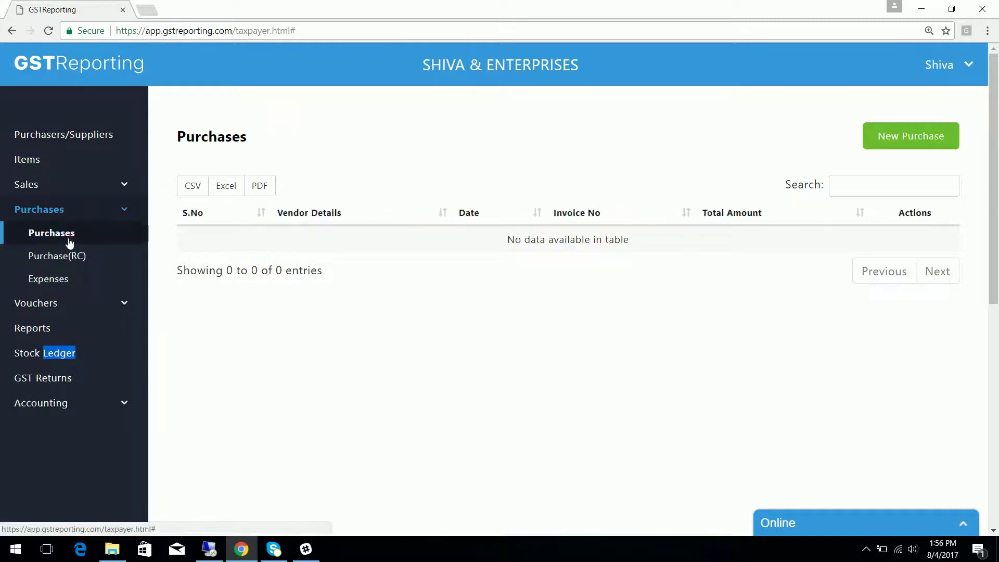
drag(996, 187, 996, 191)
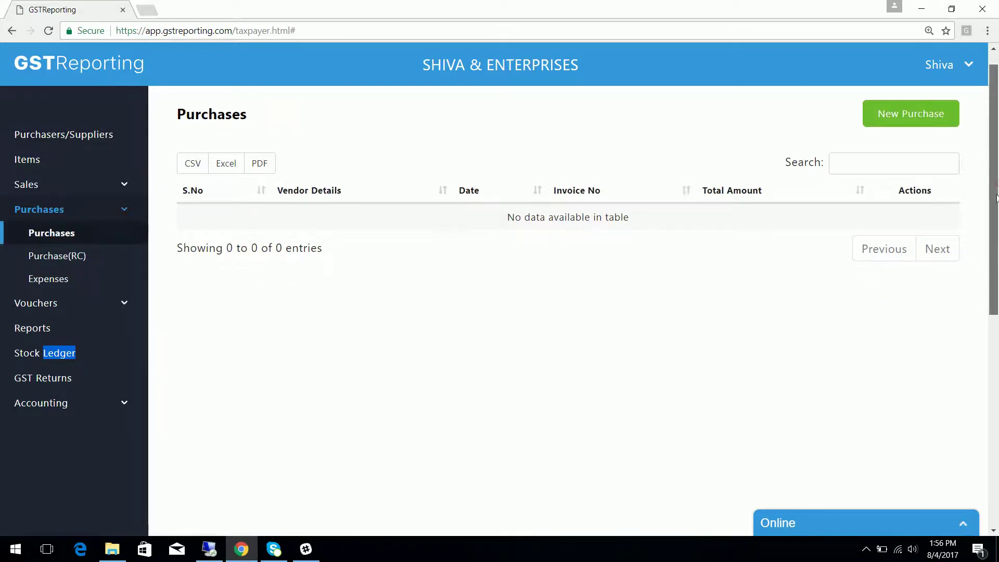
click(757, 134)
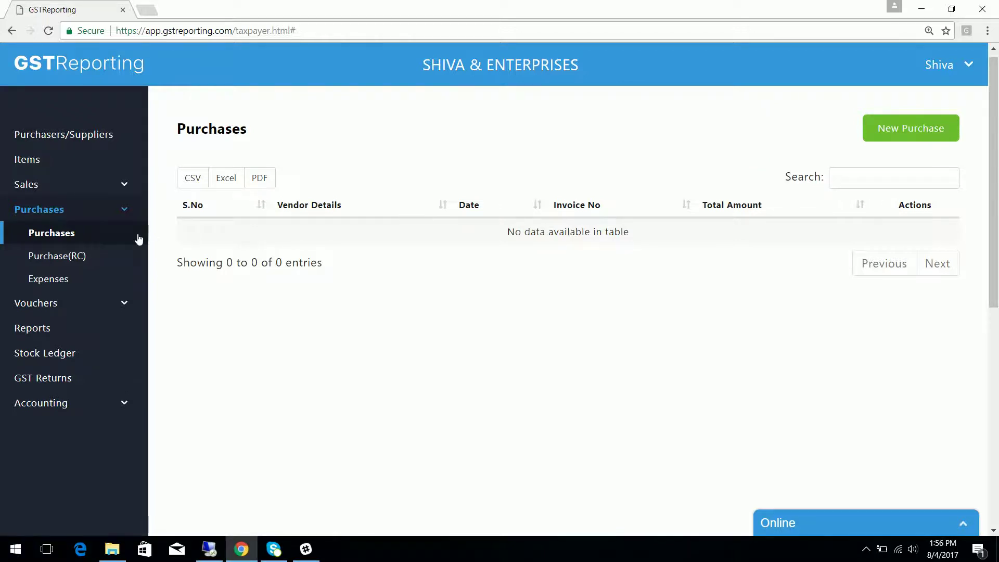
Start a new reverse charge purchase from Purchase(RC), then head to Expenses
click(58, 255)
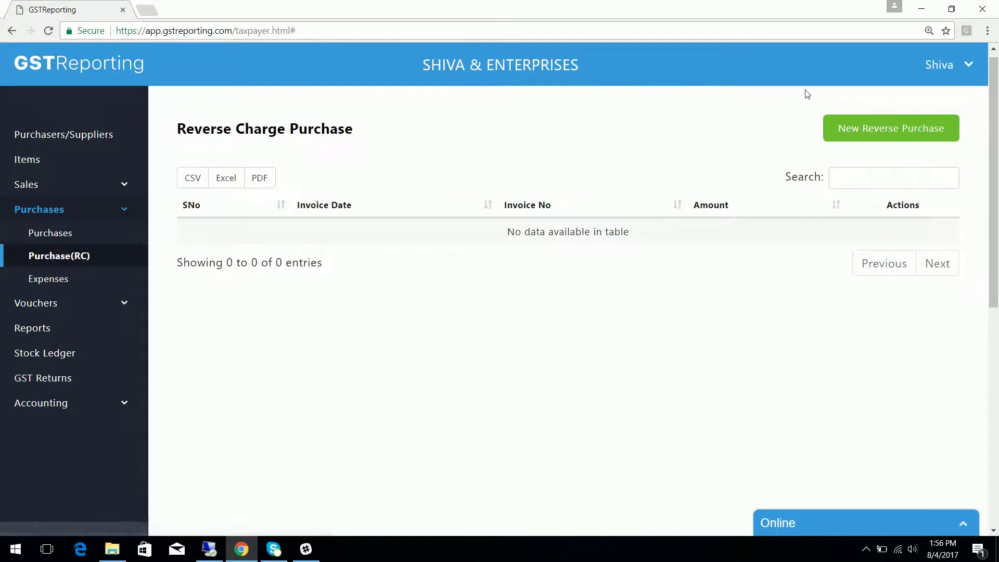
click(947, 132)
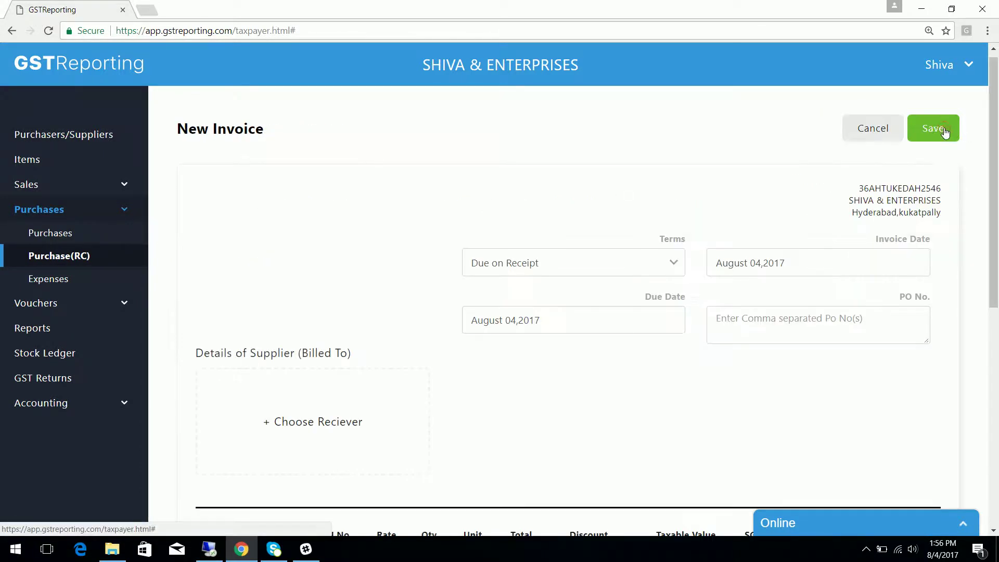
scroll(996, 170, down, 1)
mouse_move(997, 171)
mouse_down()
mouse_move(996, 214)
mouse_move(996, 127)
mouse_up()
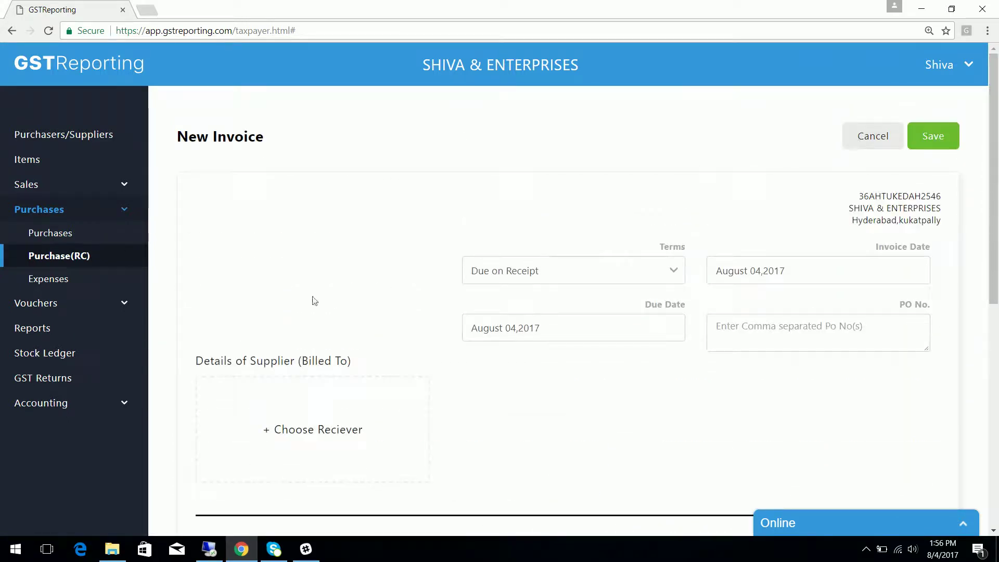
click(43, 280)
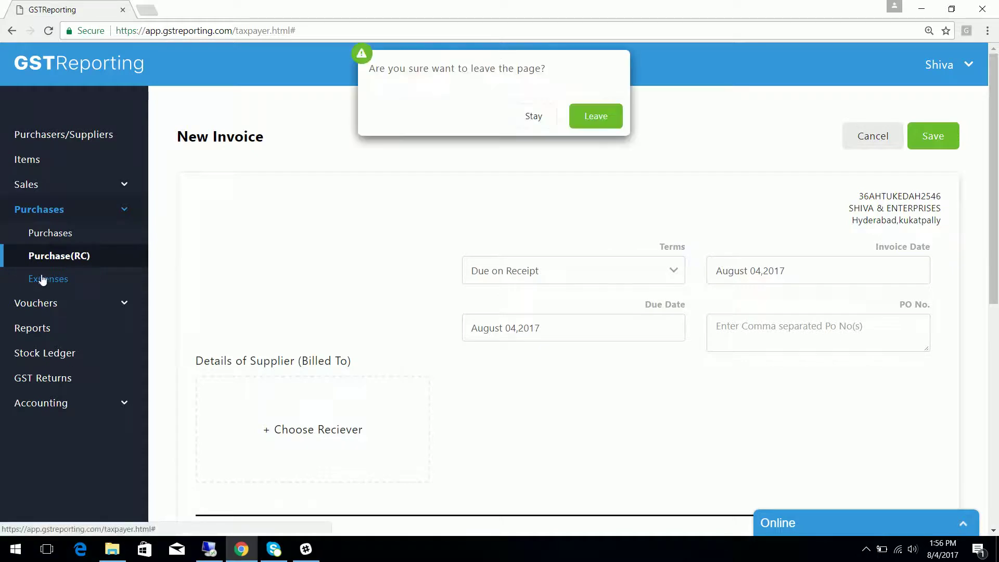
Discard the unsaved purchase, open a blank Record Expenses form, then head to Vouchers
click(595, 116)
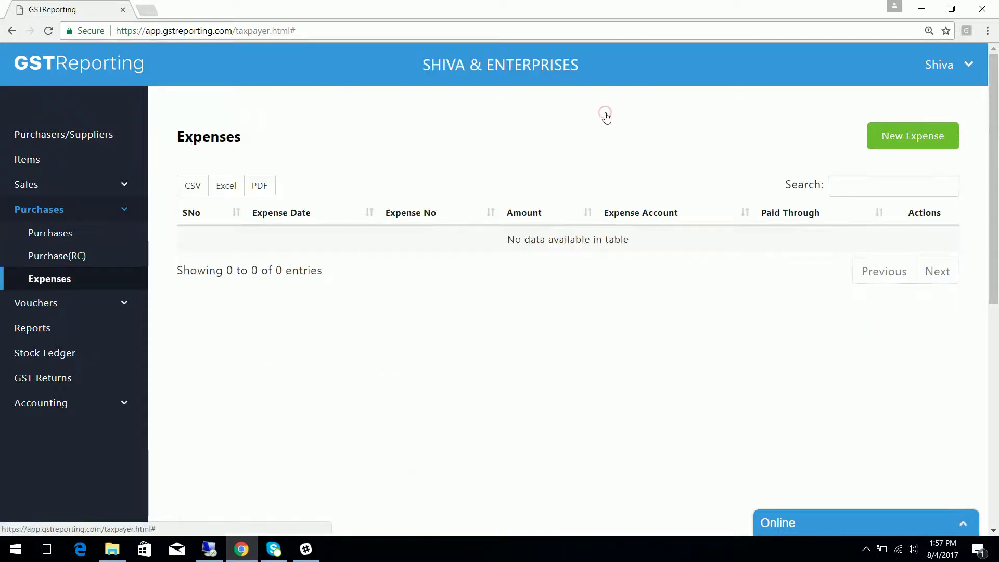
click(909, 140)
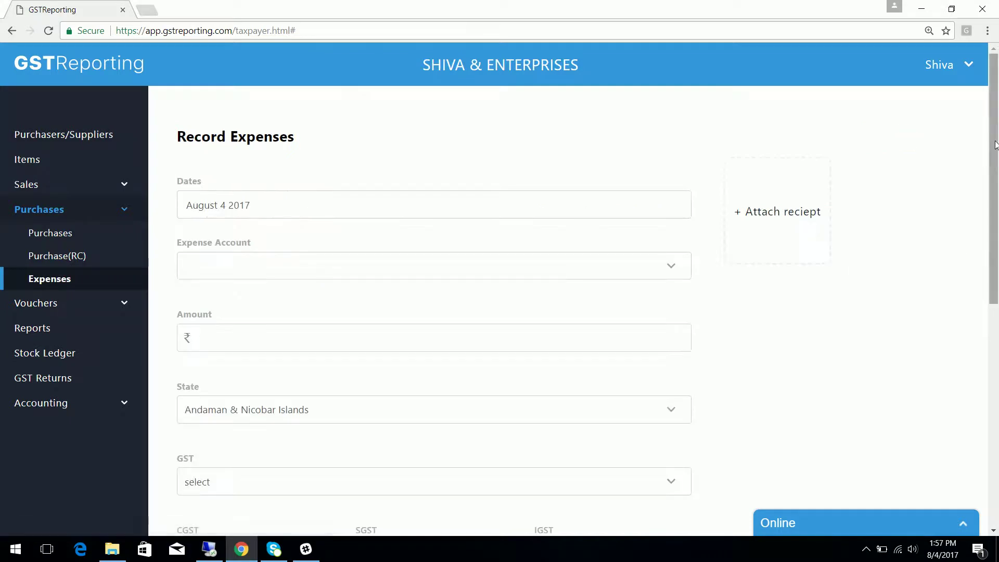
mouse_move(995, 145)
mouse_down()
mouse_move(996, 262)
mouse_move(995, 123)
mouse_up()
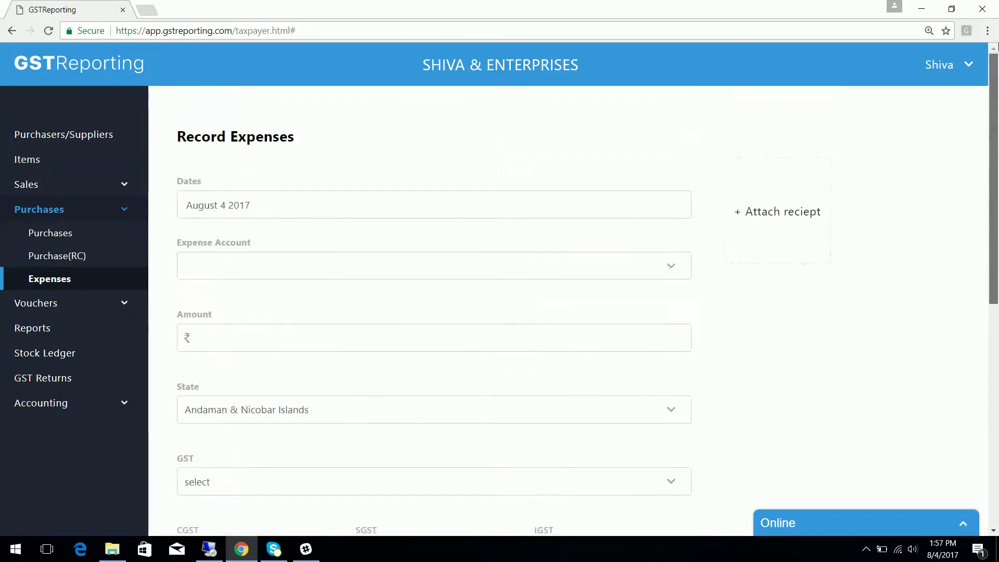
click(49, 311)
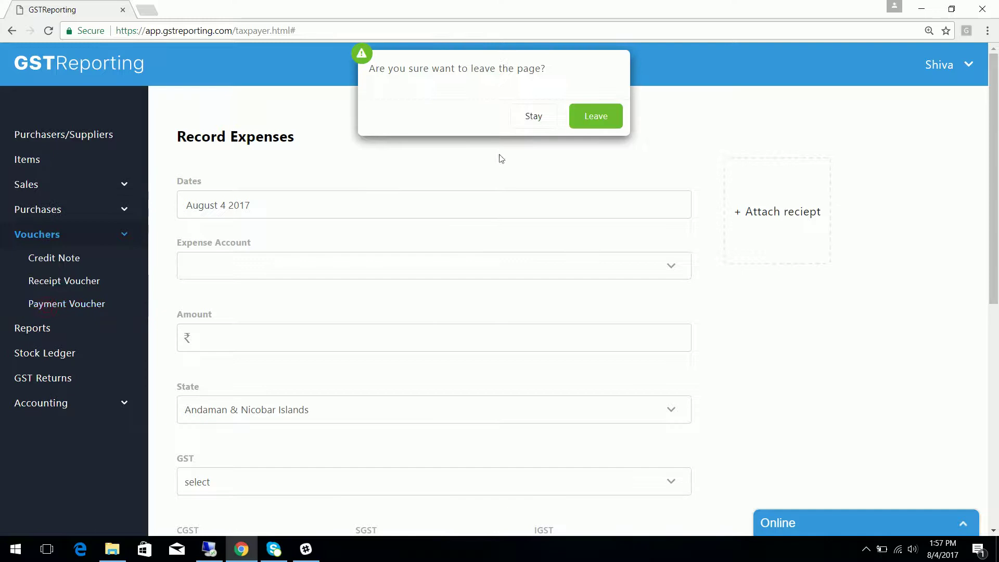
Leave the expense form and open a blank credit note from the Credit Note list
click(601, 116)
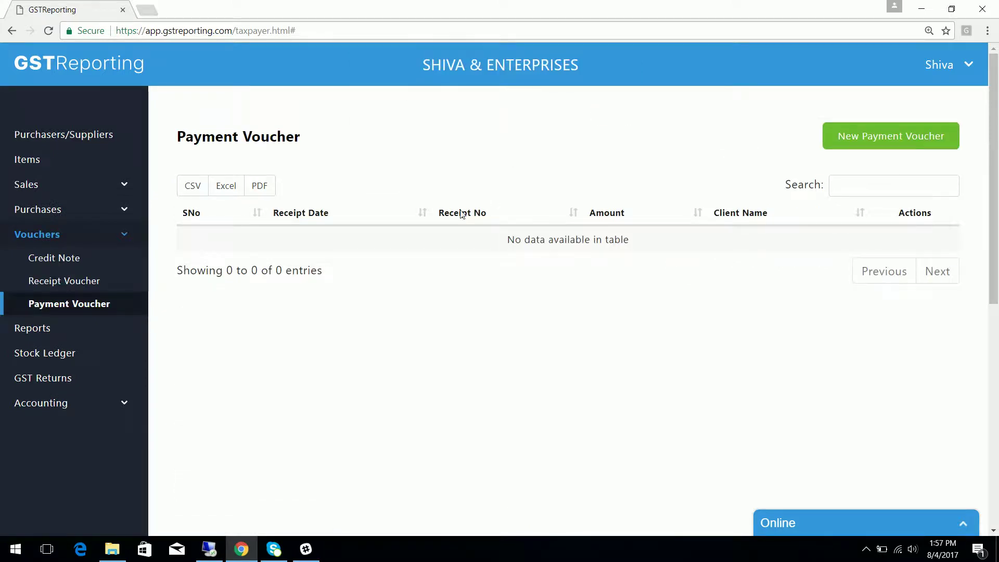
double_click(46, 257)
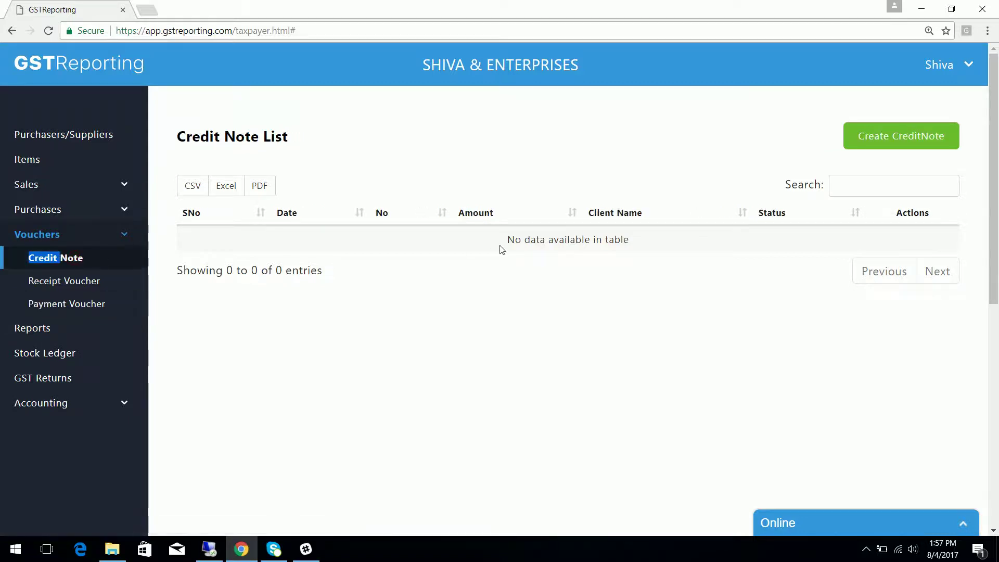
click(460, 320)
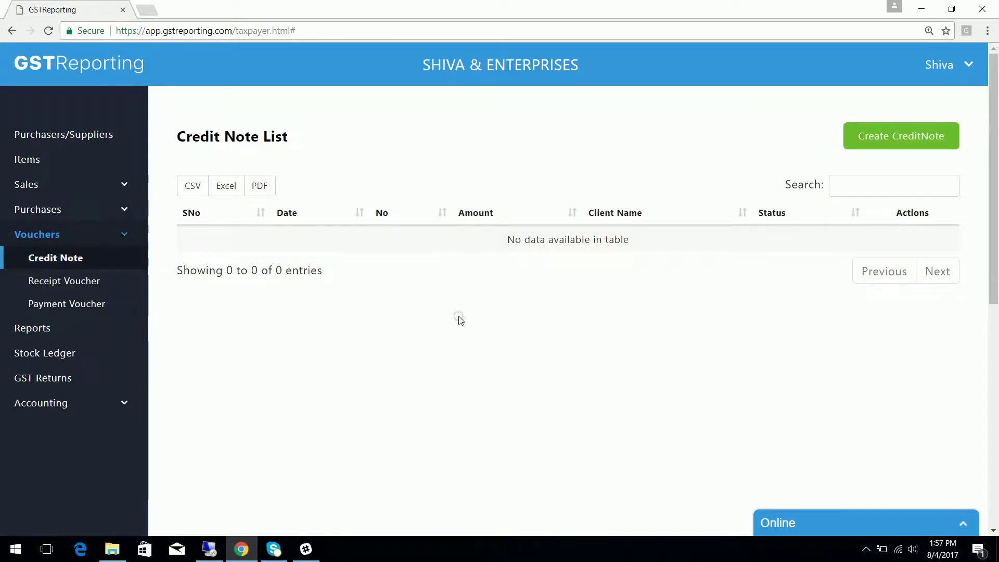
click(907, 134)
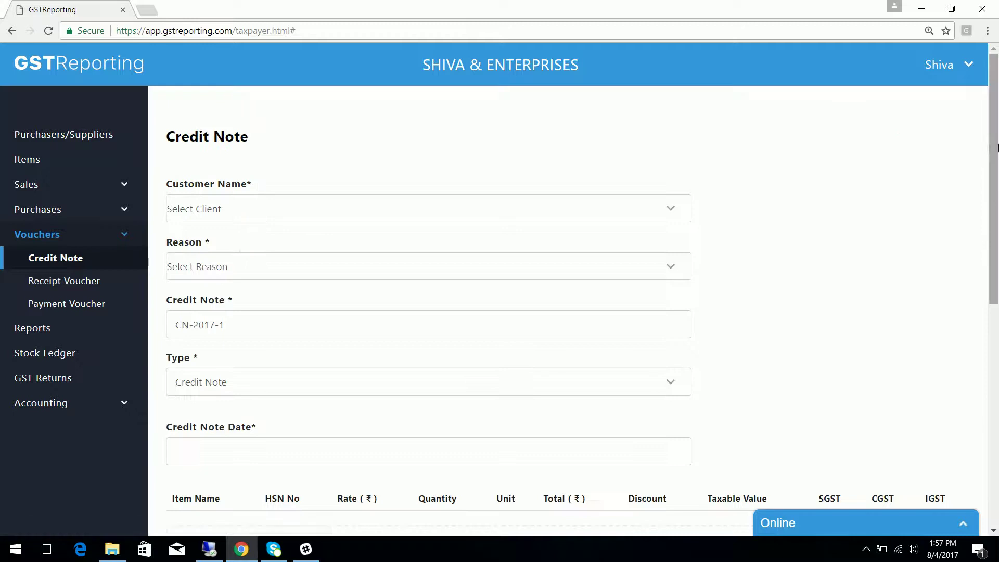
mouse_move(996, 147)
mouse_down()
mouse_move(997, 182)
mouse_move(996, 154)
mouse_up()
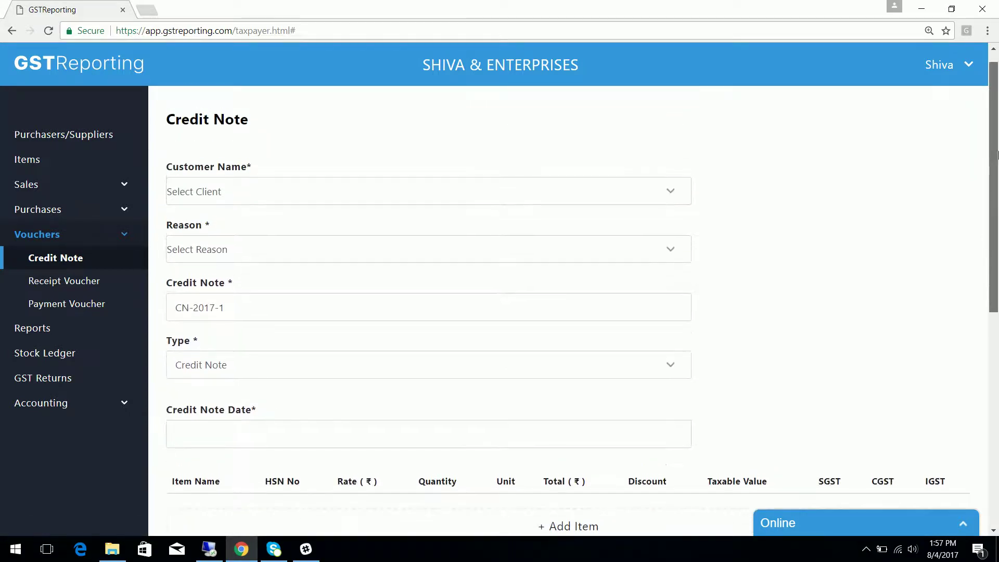
scroll(997, 154, down, 1)
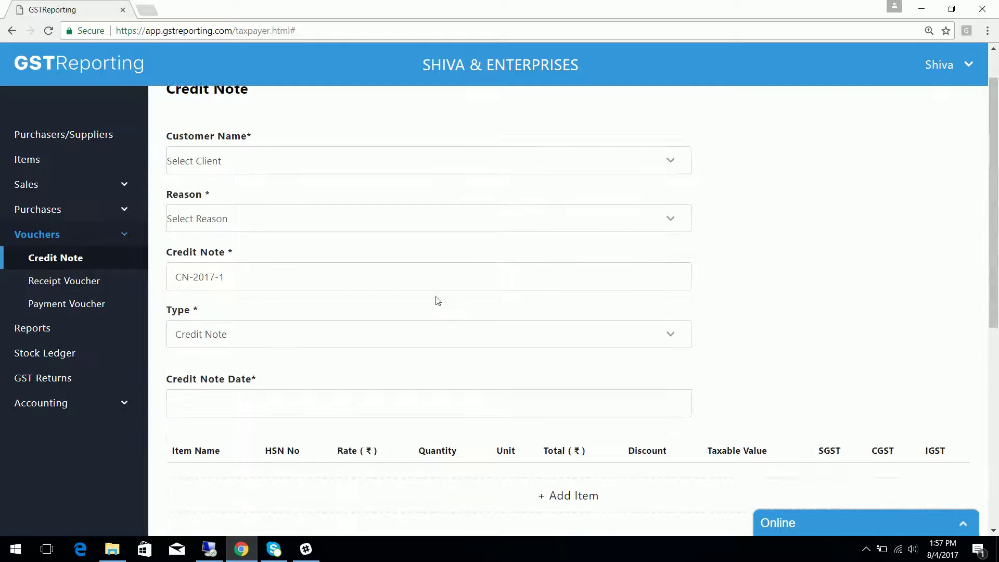
Browse the empty Receipt Voucher list, then the Payment Voucher list
click(69, 284)
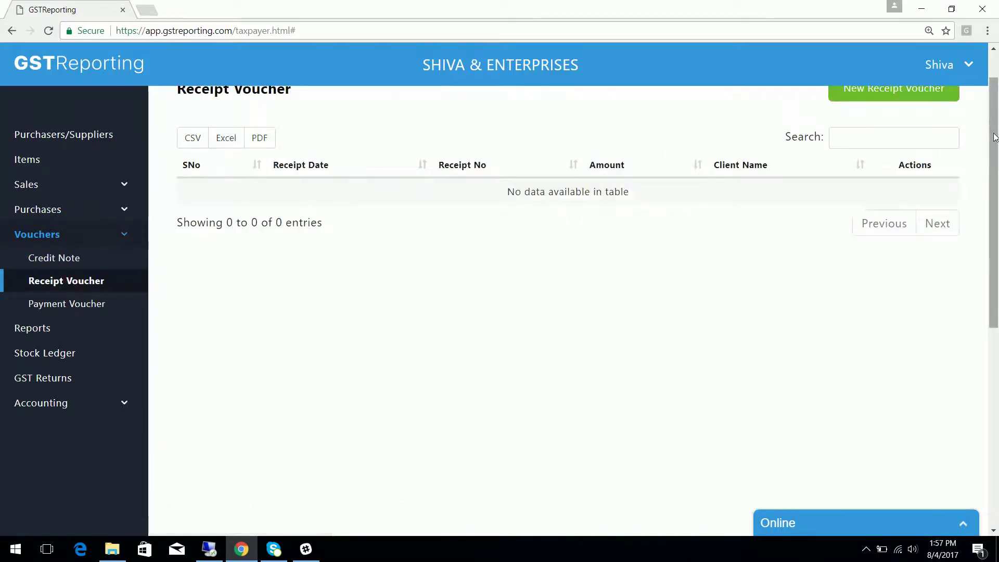
drag(994, 136, 995, 113)
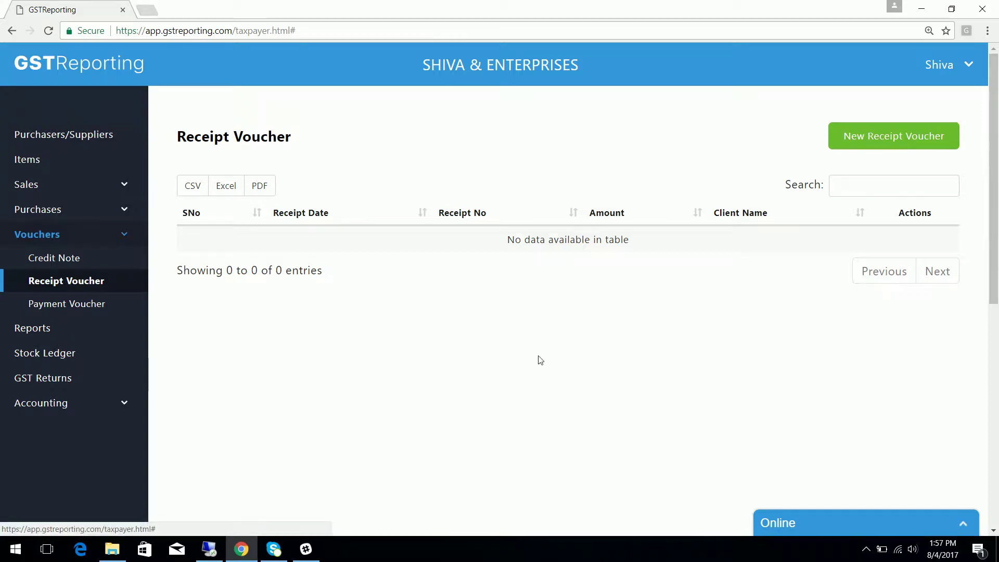
click(73, 304)
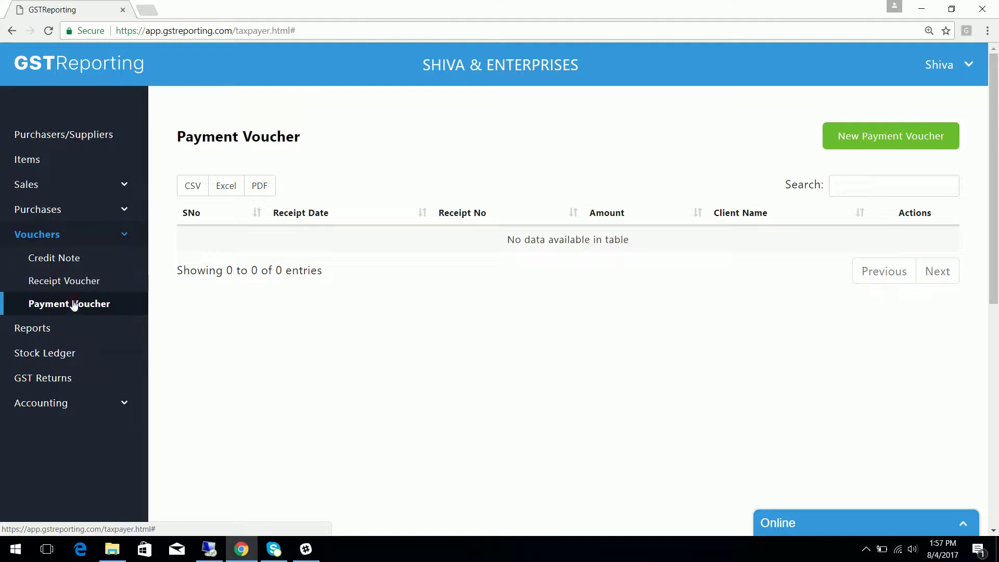
Start a new payment voucher and discard it without saving
click(908, 137)
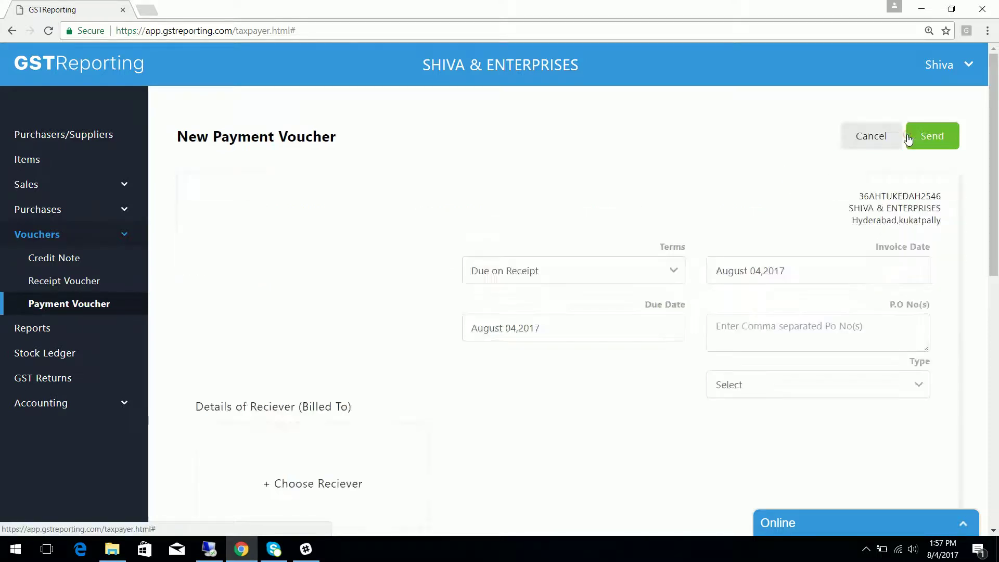
drag(997, 195, 980, 179)
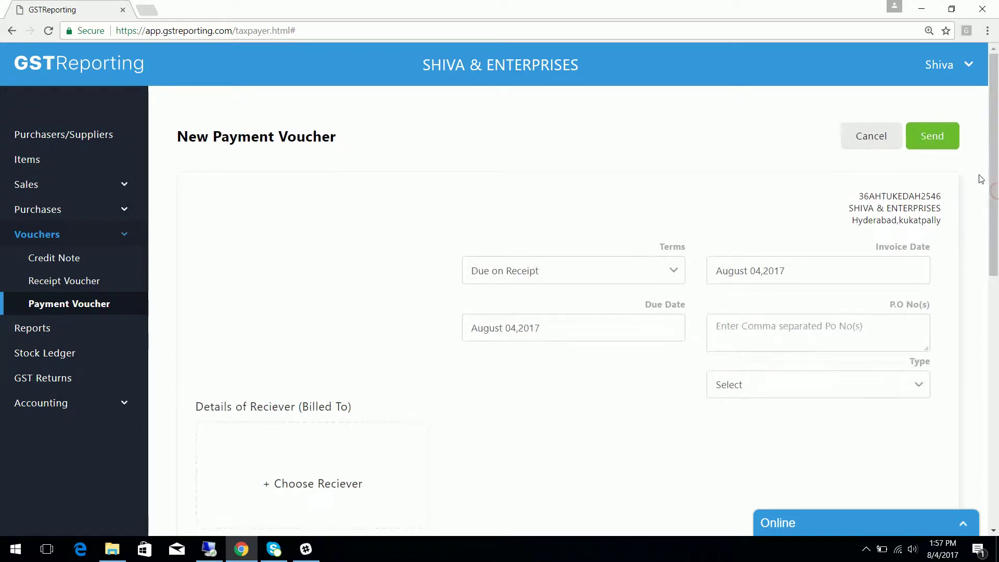
click(865, 136)
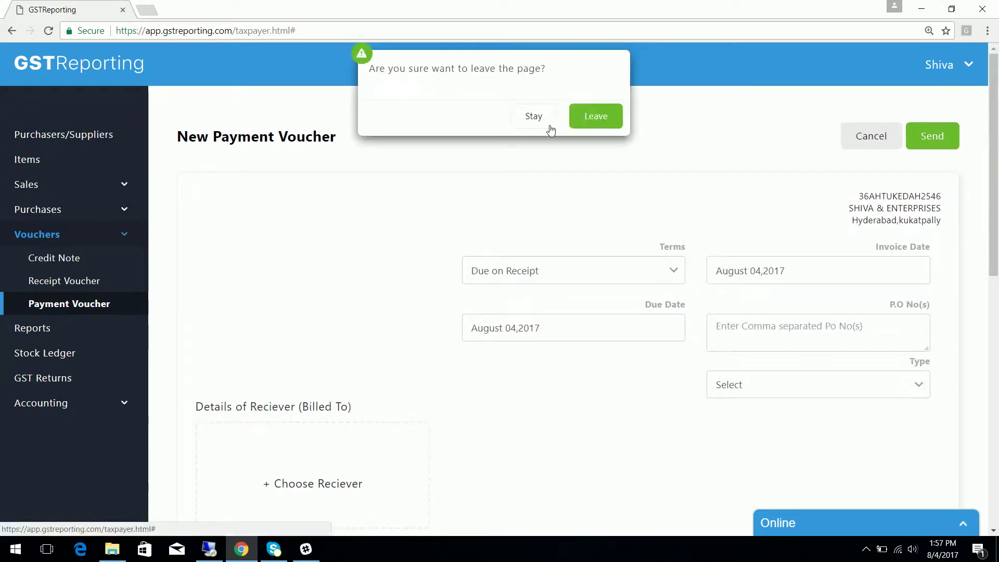
click(600, 115)
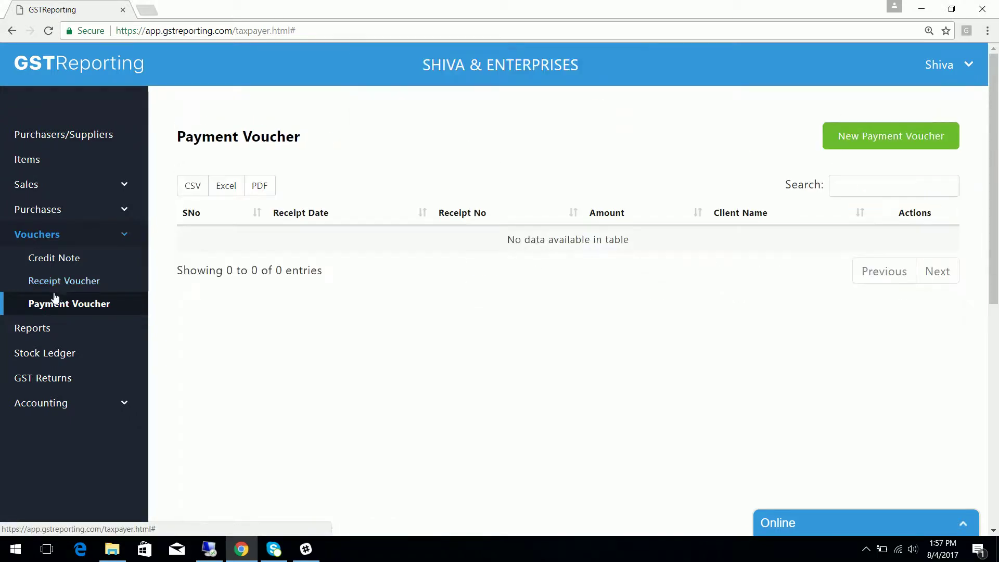
Go to Reports and scroll through the report list, briefly selecting the Total Sales amount
double_click(45, 330)
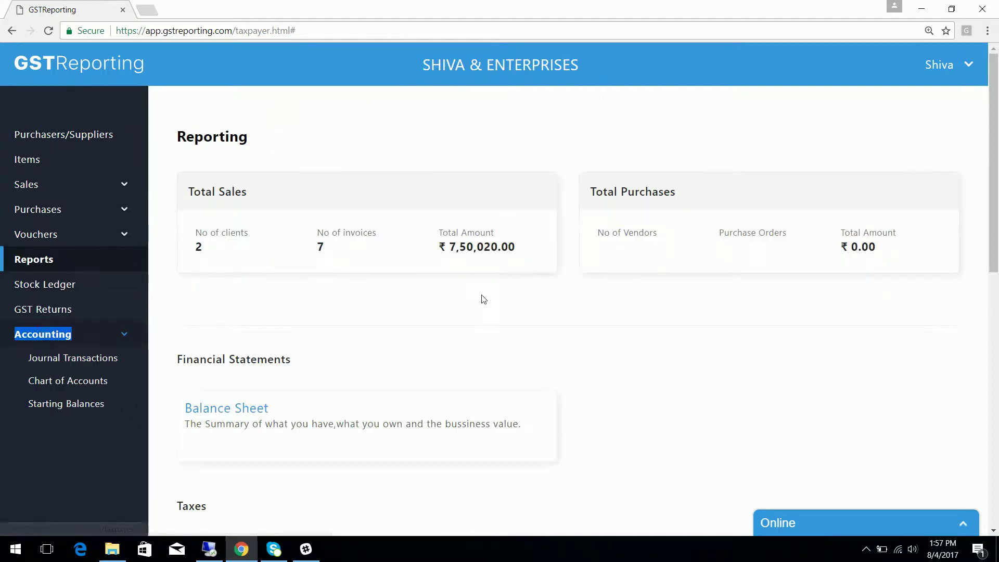
double_click(482, 297)
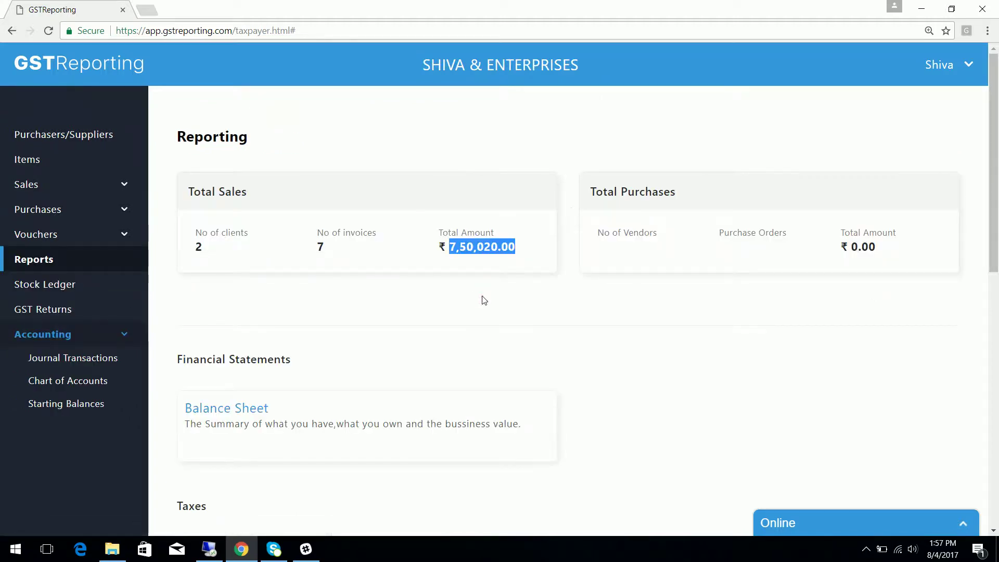
click(411, 263)
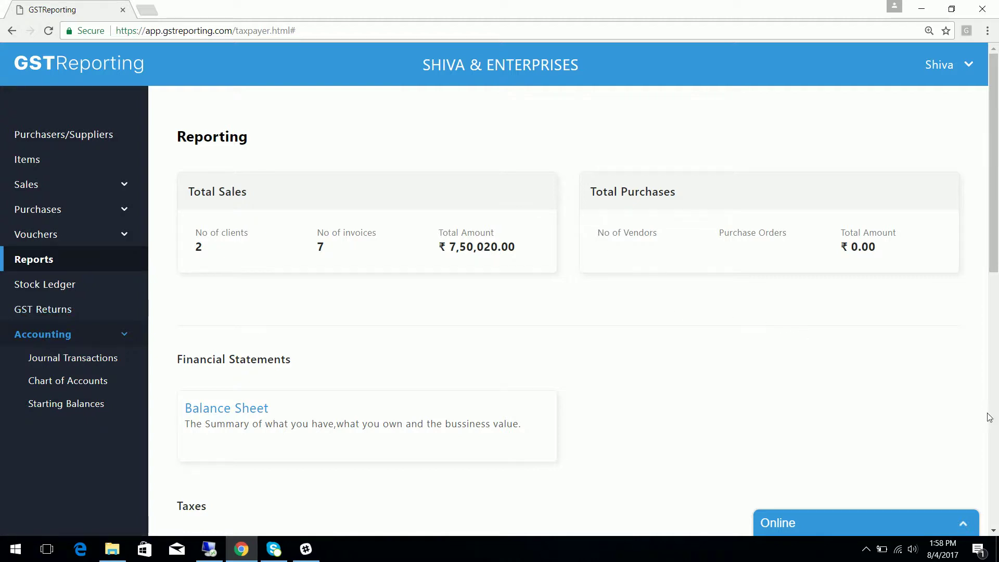
scroll(989, 417, down, 1)
scroll(989, 417, down, 1)
scroll(988, 417, down, 3)
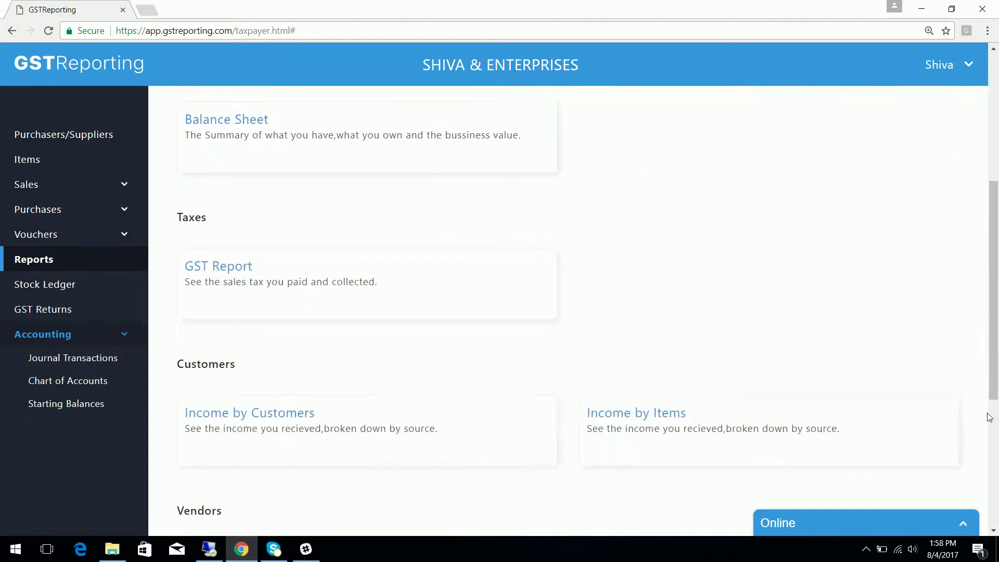
scroll(988, 417, down, 2)
scroll(988, 417, down, 1)
scroll(988, 417, down, 1)
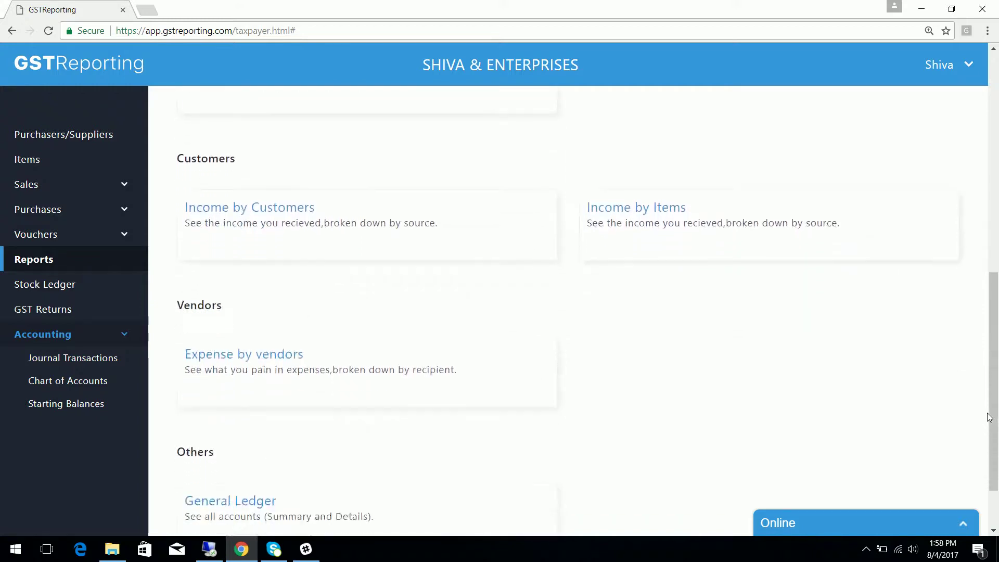
scroll(989, 417, down, 2)
scroll(989, 417, up, 1)
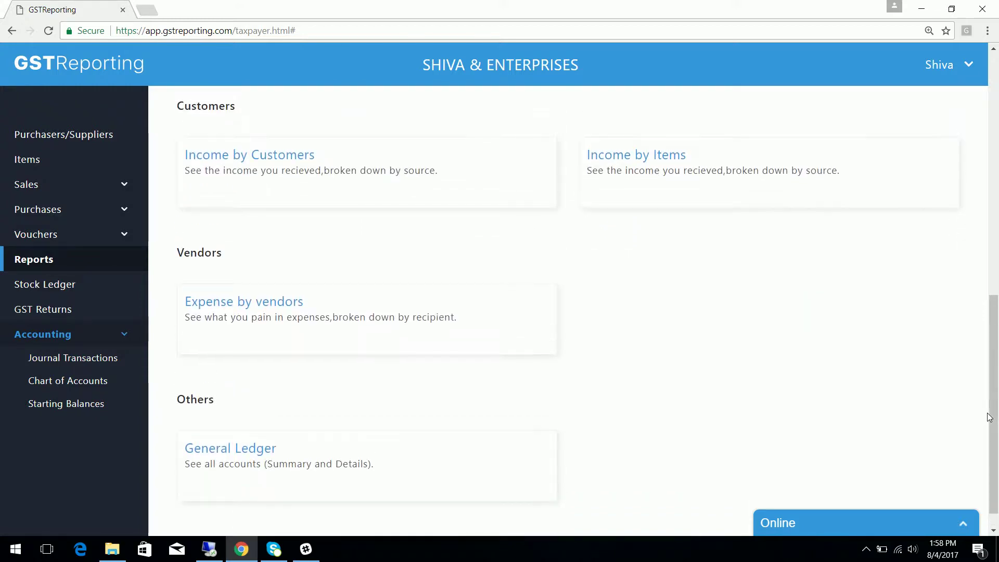
scroll(989, 418, up, 2)
scroll(989, 417, up, 6)
scroll(989, 418, up, 2)
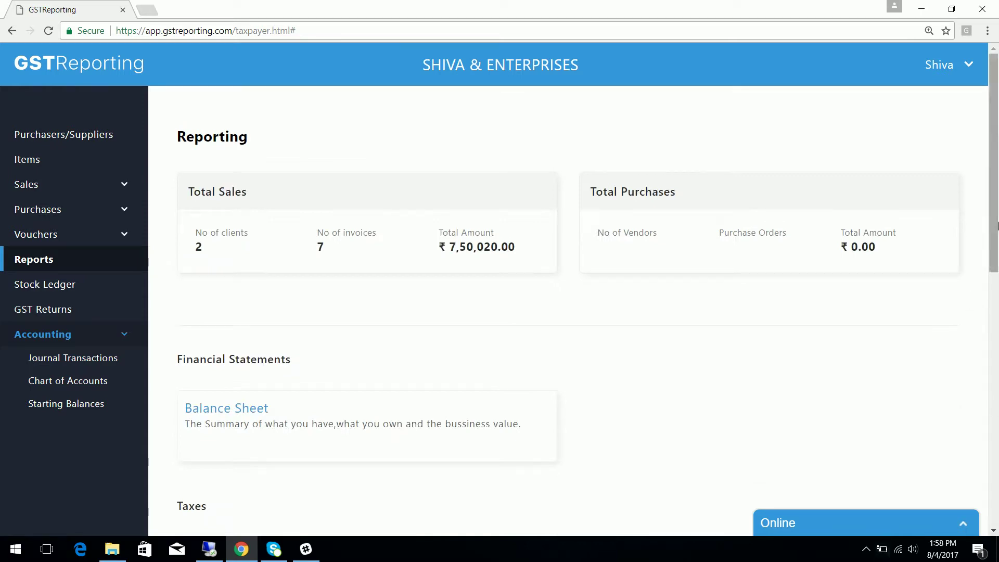
scroll(997, 224, down, 4)
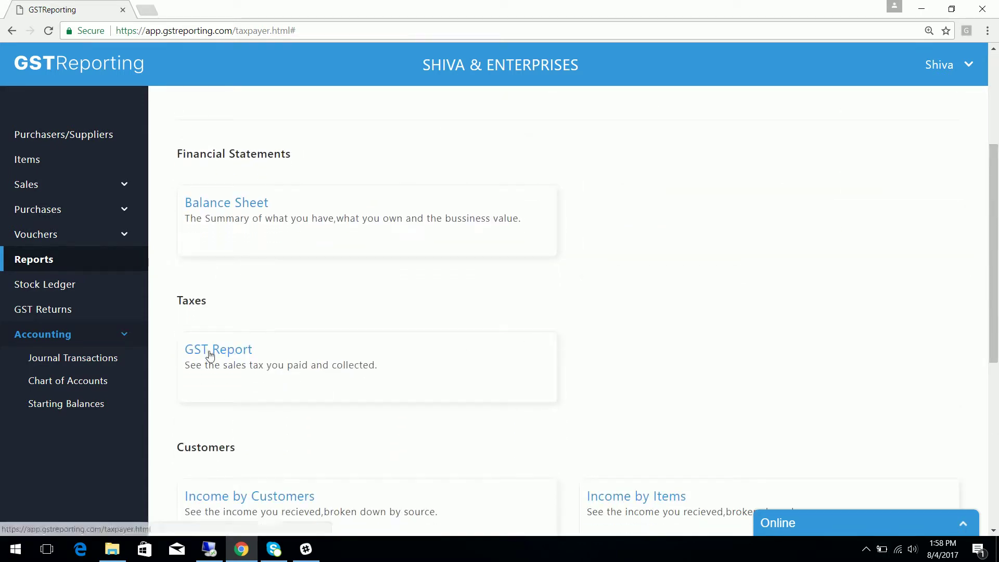
Open the GST Summary report and scroll to the ₹1,61,020 tax received table
click(208, 352)
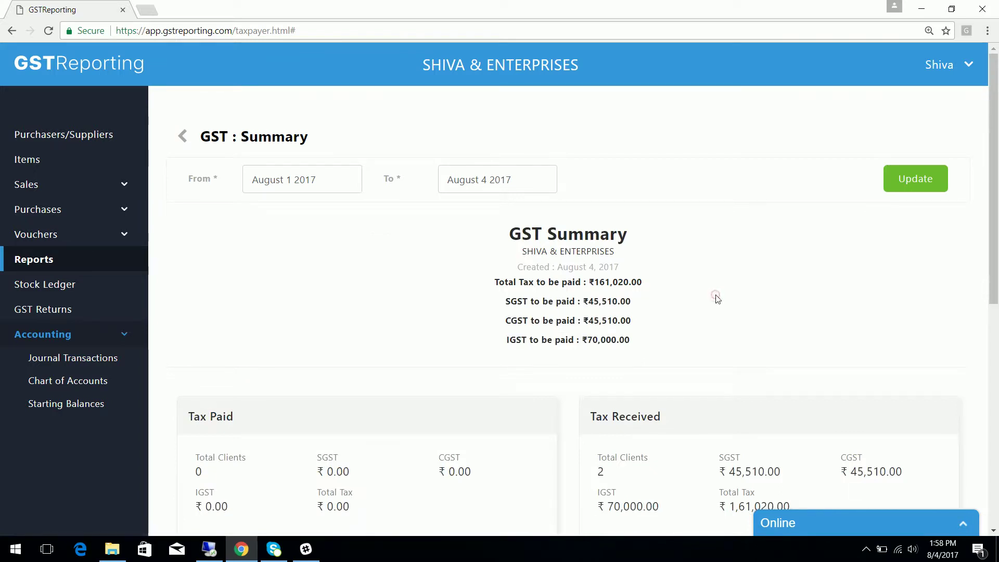
scroll(716, 298, down, 2)
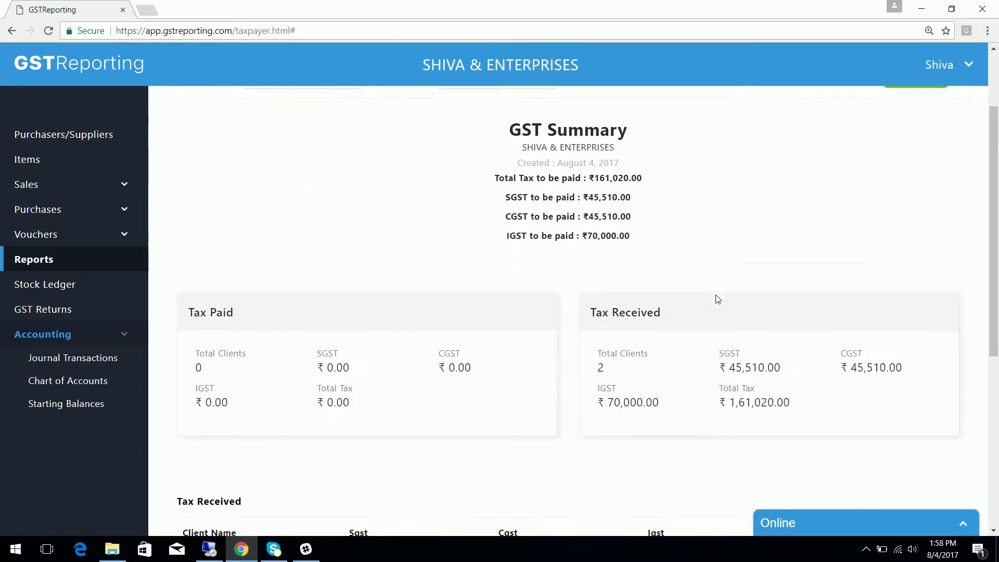
scroll(716, 298, up, 2)
scroll(717, 299, down, 1)
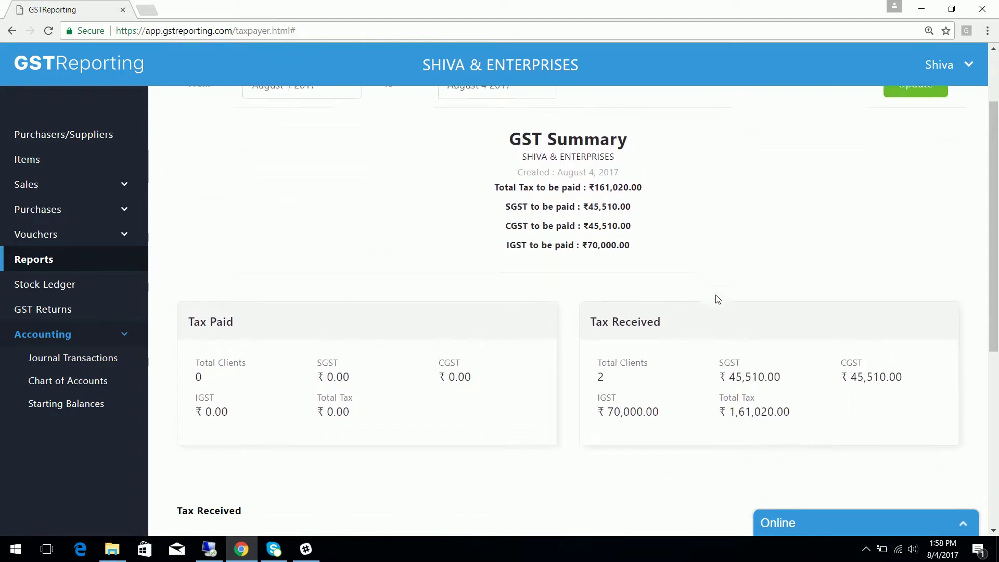
scroll(717, 298, down, 1)
scroll(717, 299, down, 1)
scroll(717, 298, down, 1)
scroll(717, 299, down, 1)
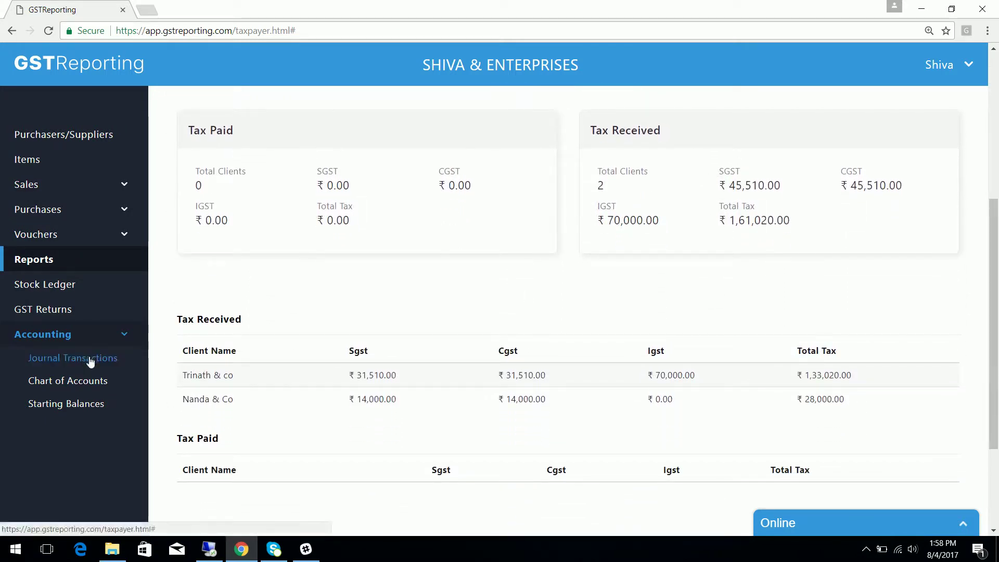
View the six-item Stock Ledger from the top, then expand the Accounting menu
click(56, 285)
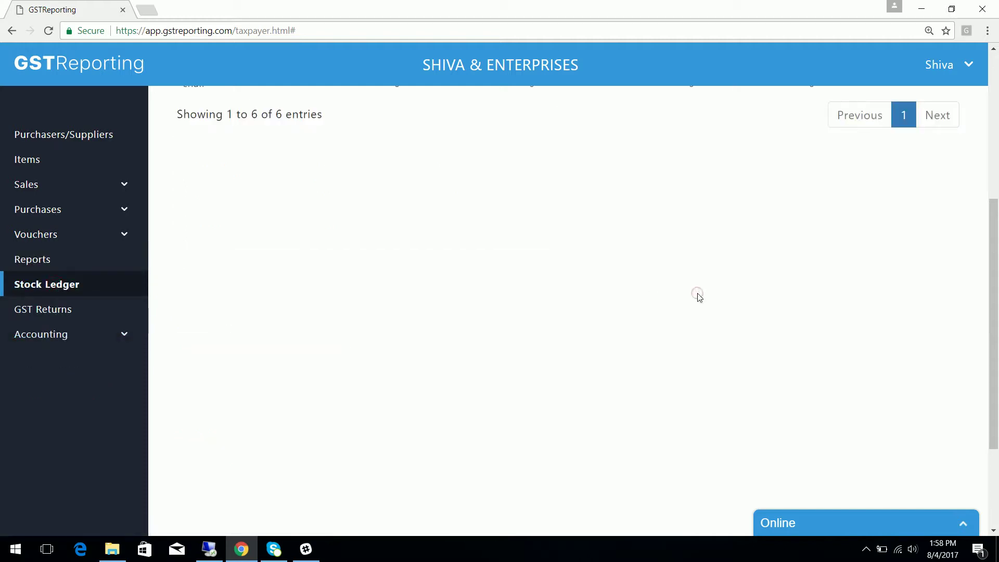
scroll(699, 297, up, 3)
scroll(699, 296, up, 2)
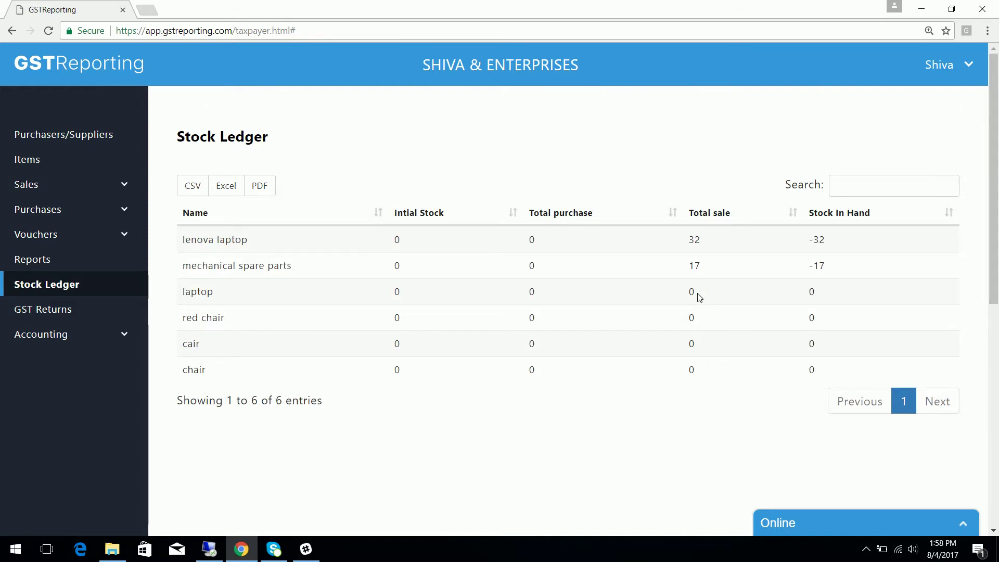
double_click(68, 344)
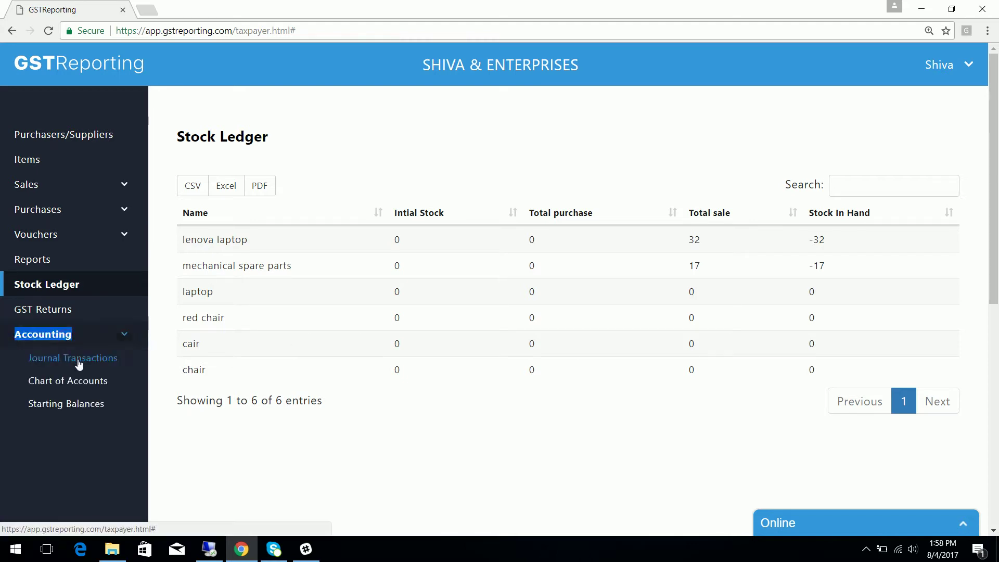
Visit the empty Journal Transactions list, then the blank Starting Balances form dated August 4 2017
click(78, 361)
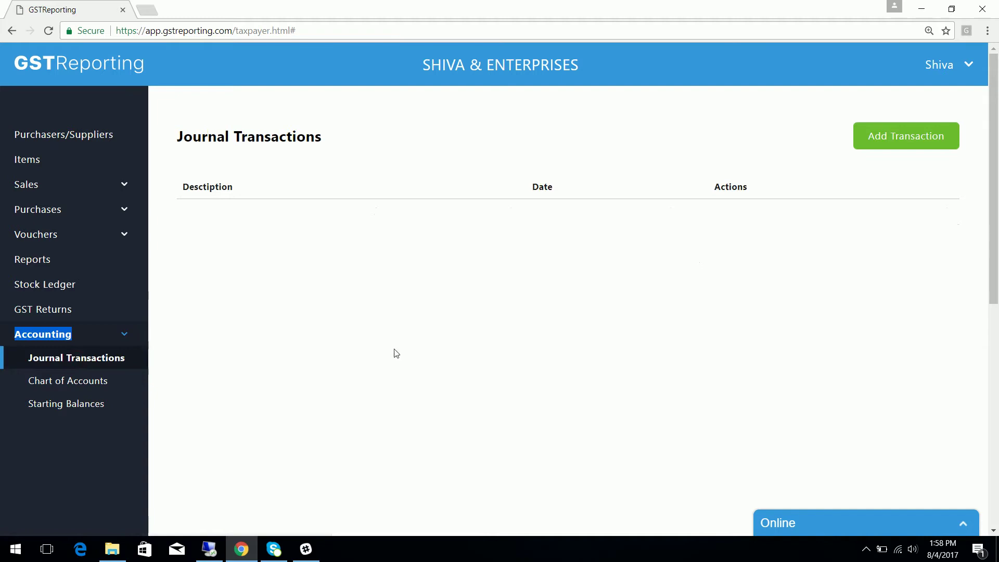
click(88, 406)
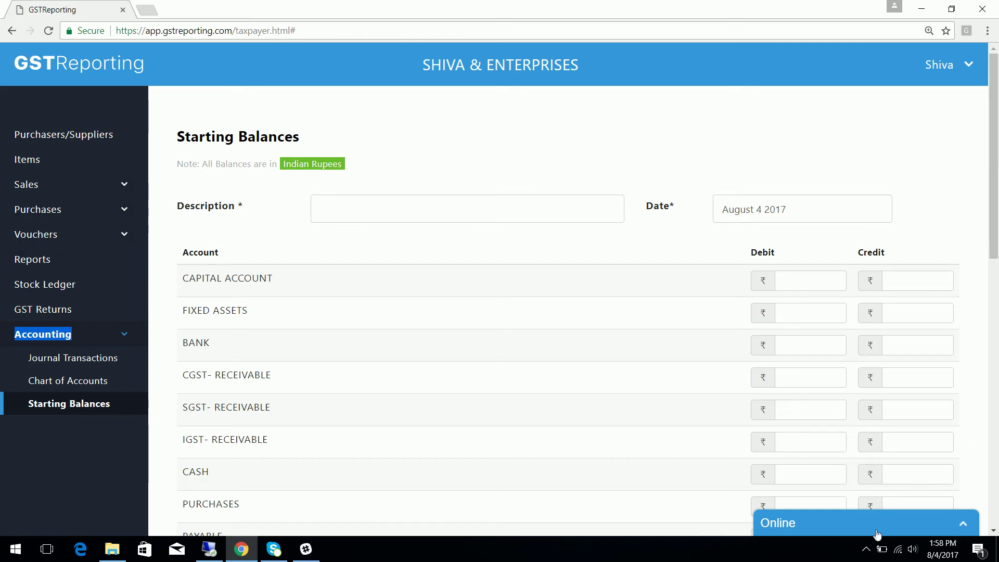
click(867, 549)
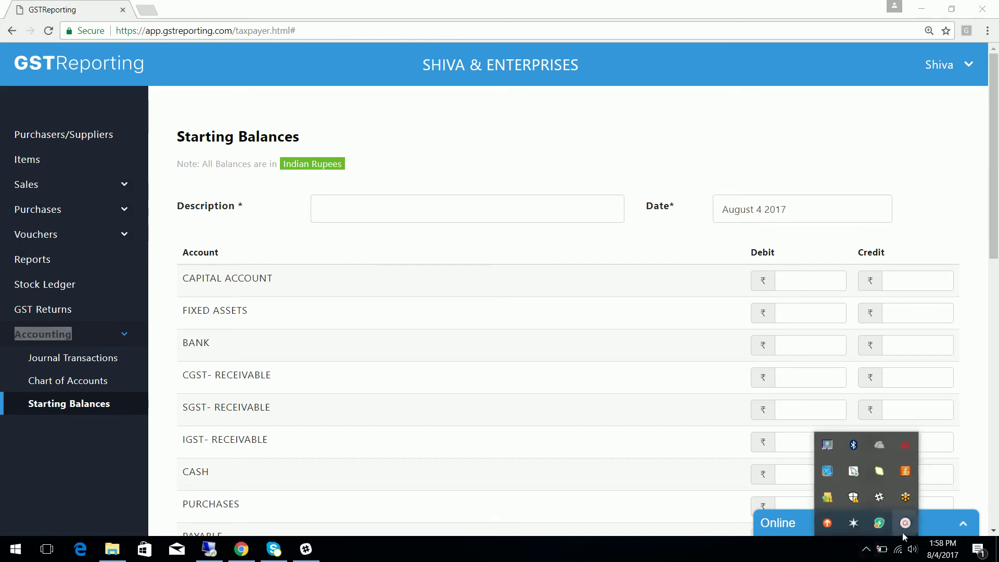
click(906, 523)
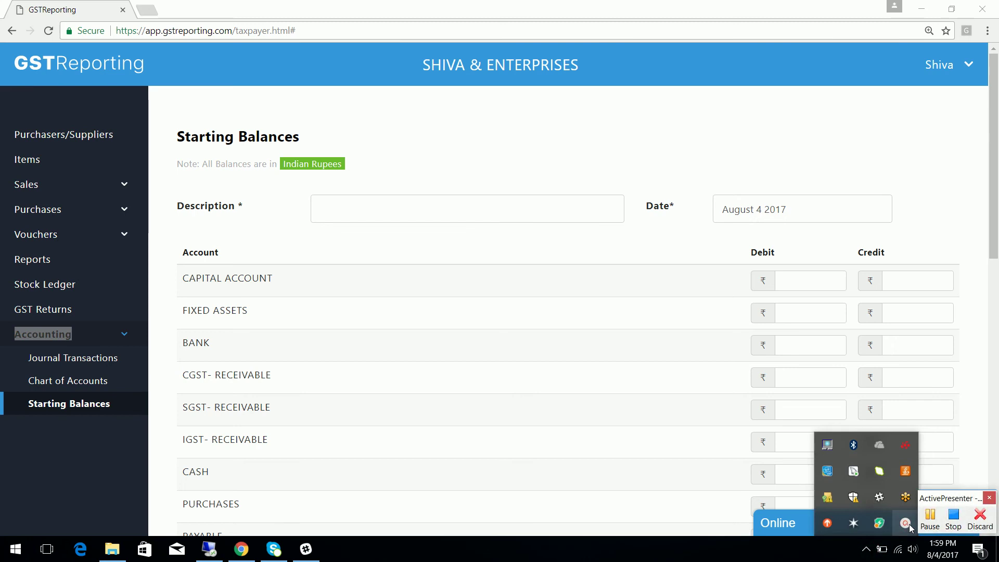